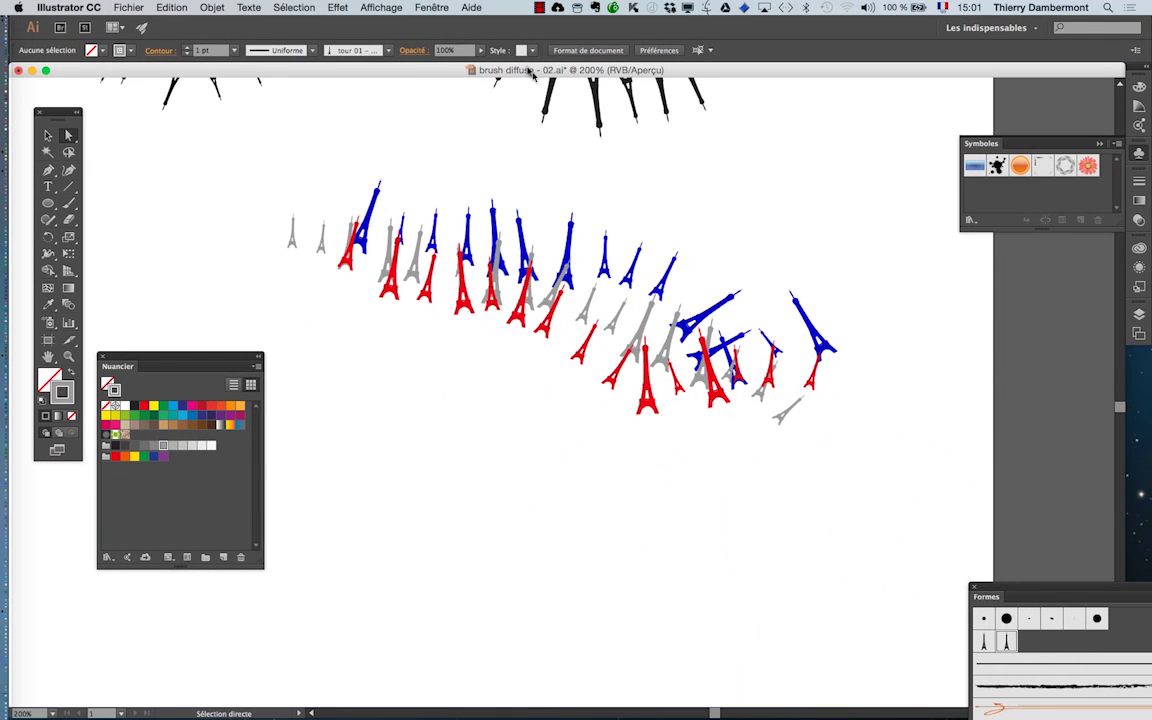
Step: Open a second window of brush diffuse - 02.ai and compare its :1 and :2 tabs
click(440, 10)
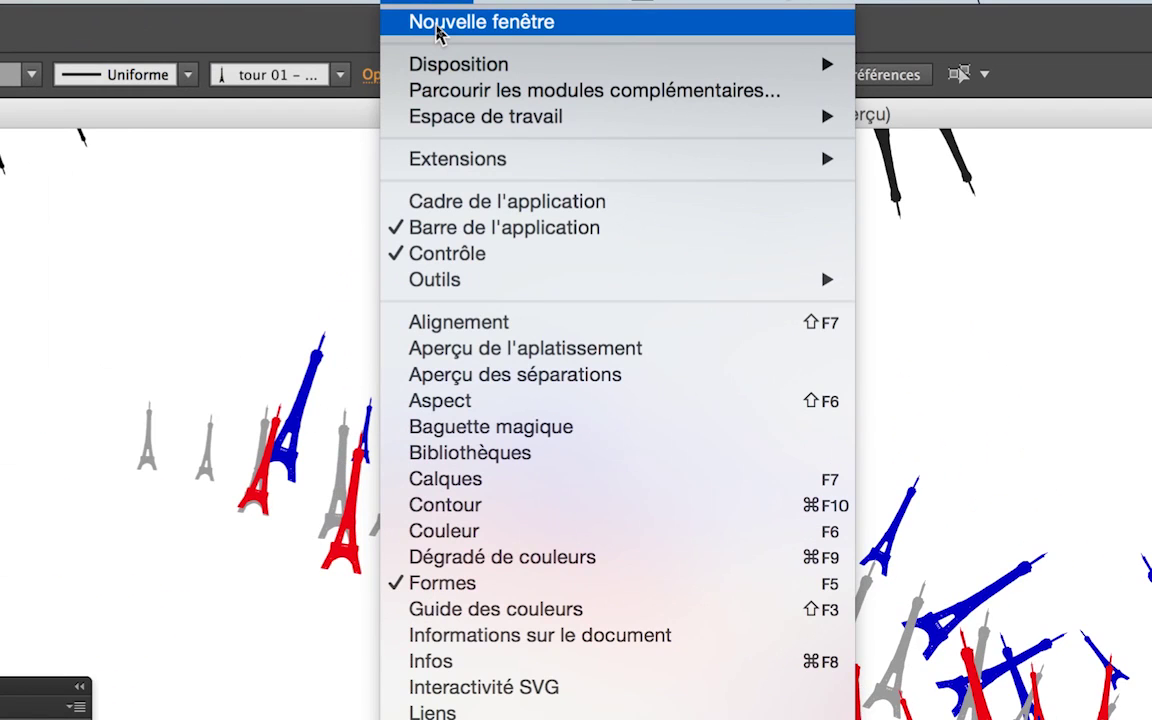
click(440, 24)
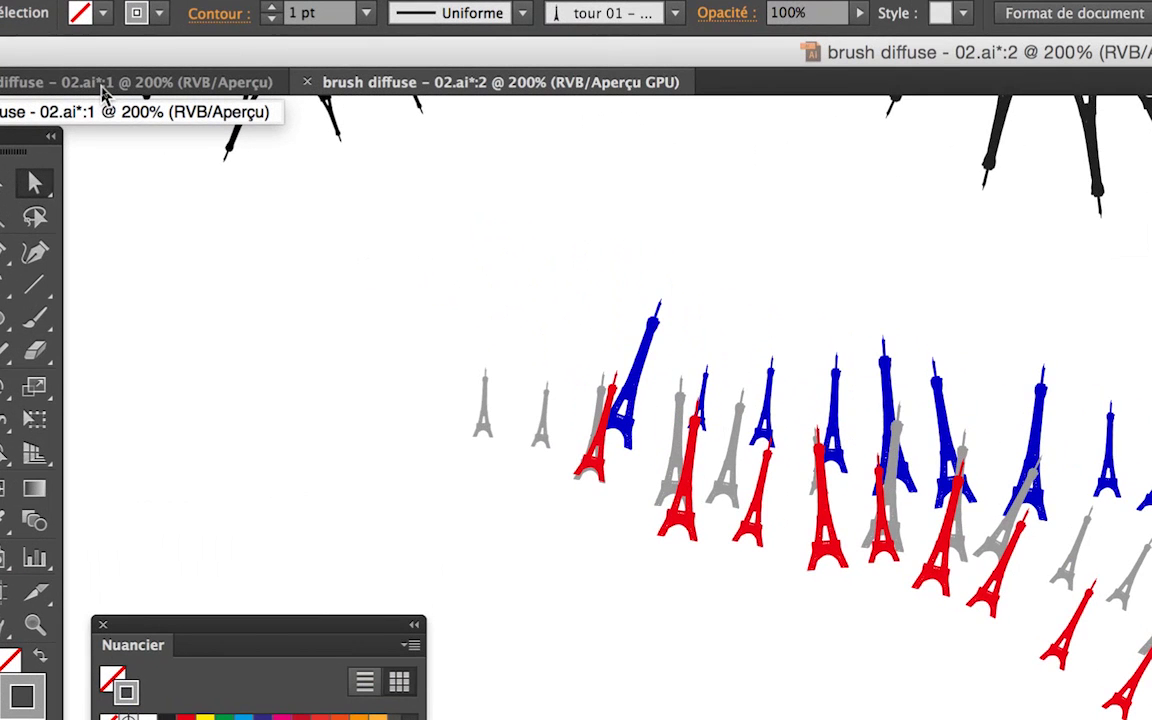
click(103, 88)
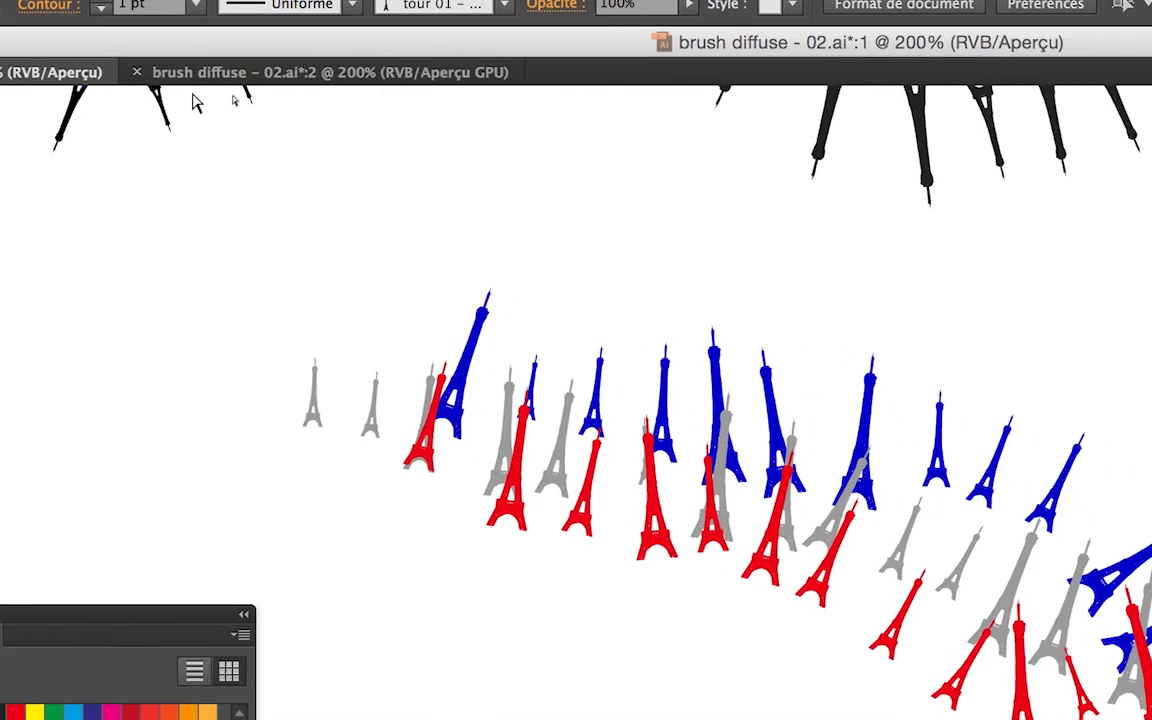
click(203, 88)
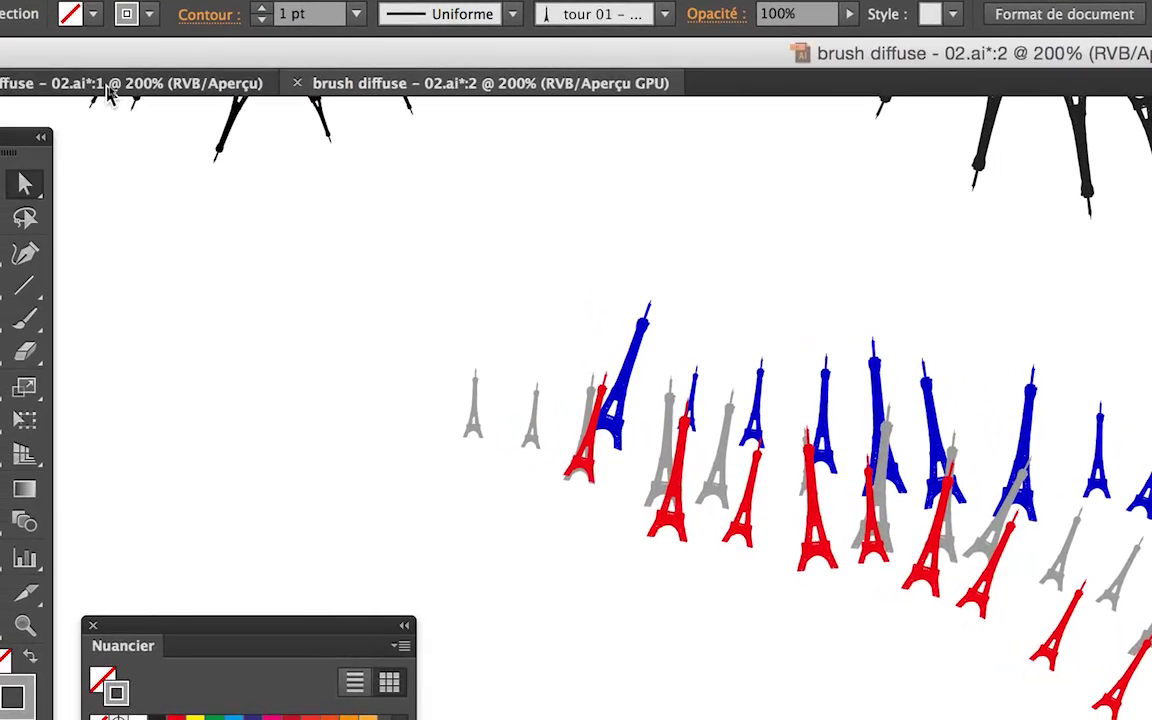
key(ctrl+grave)
click(205, 88)
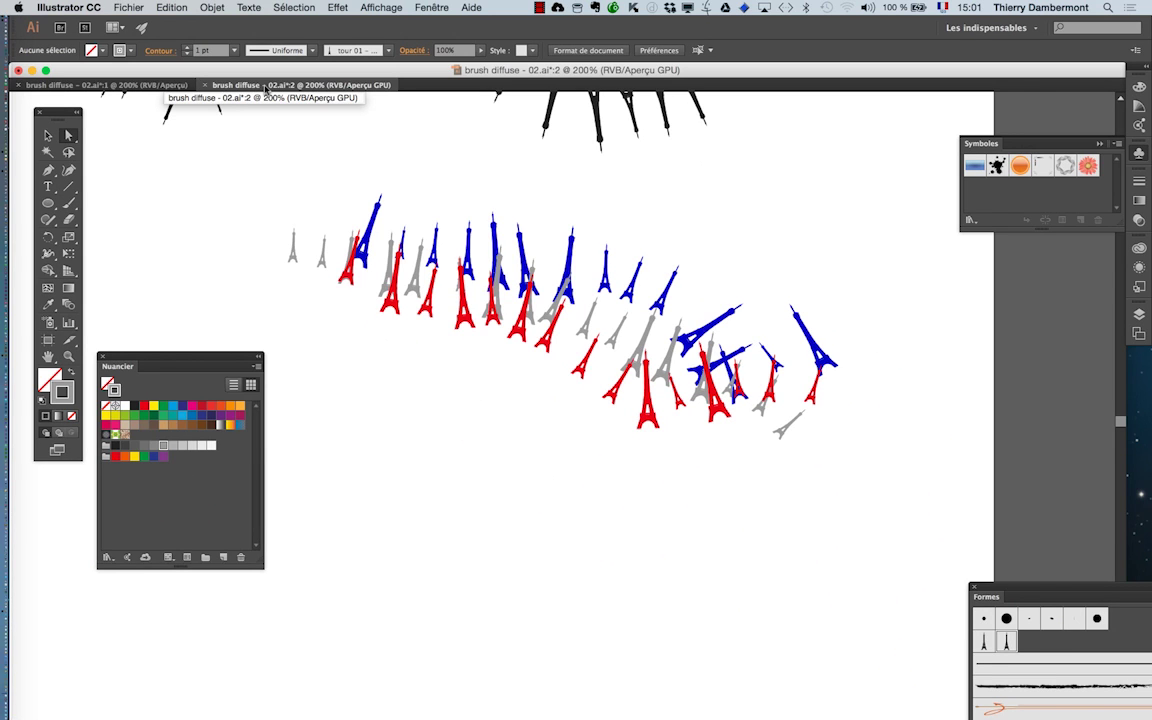
click(431, 7)
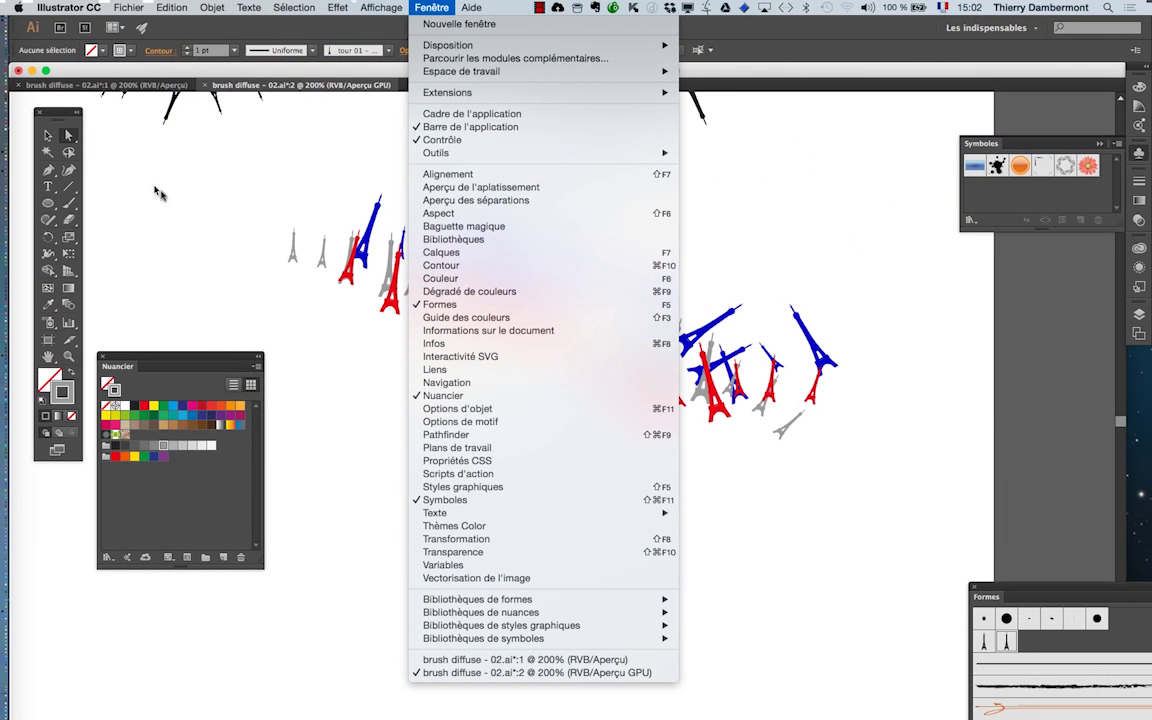
Step: Tile the document windows with Fenêtre > Disposition > Mosaïque
click(125, 96)
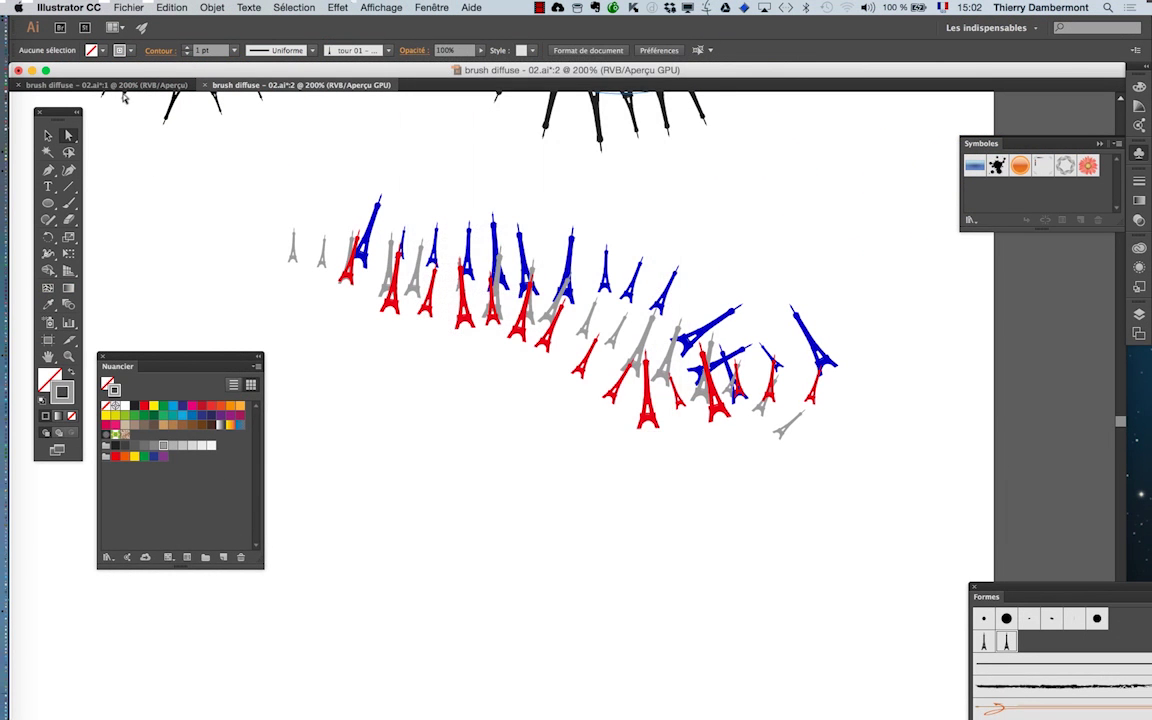
click(110, 84)
click(300, 84)
click(433, 7)
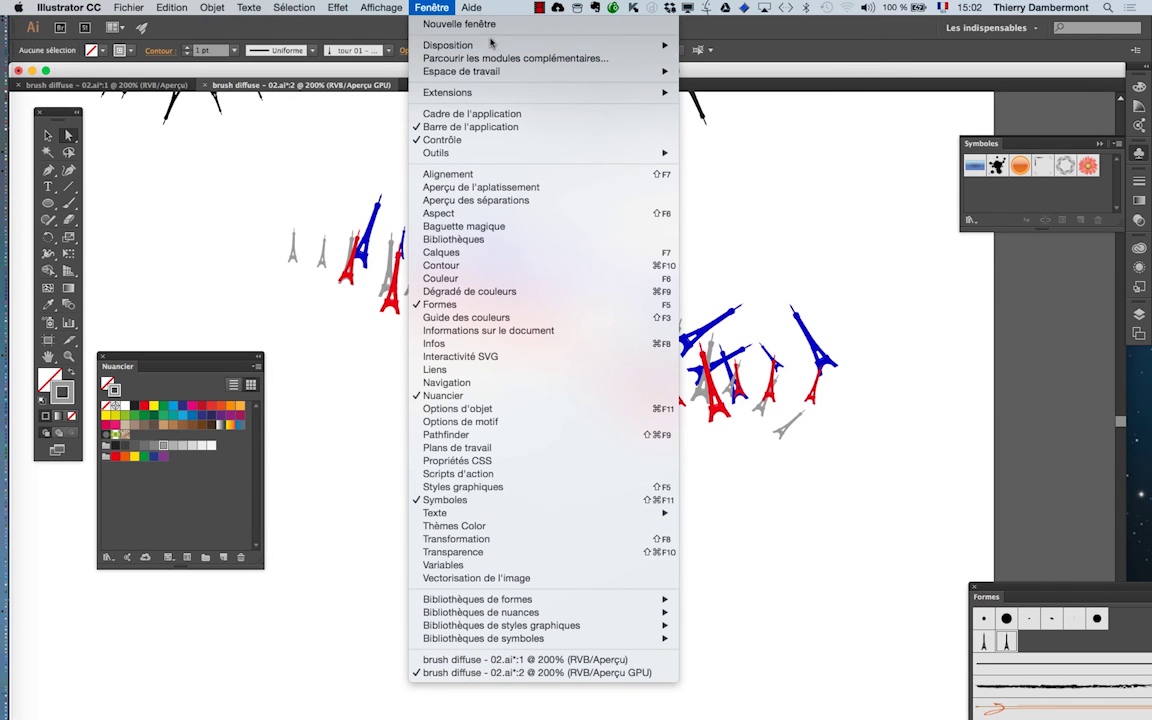
mouse_move(448, 45)
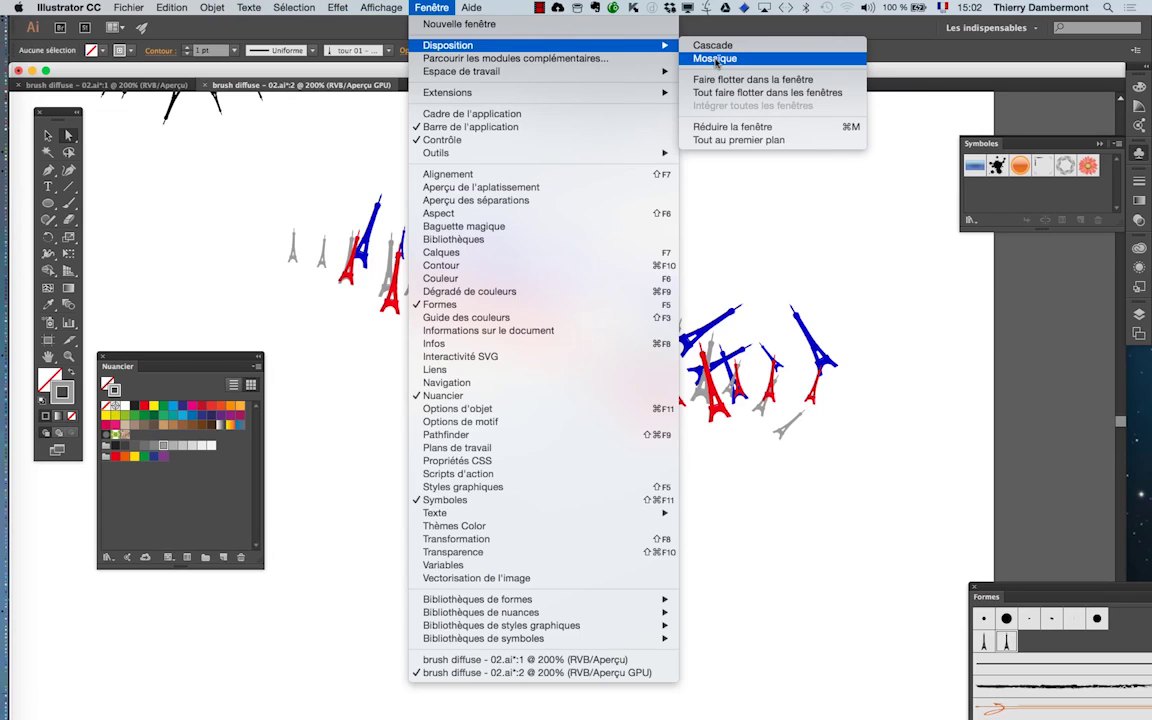
click(716, 60)
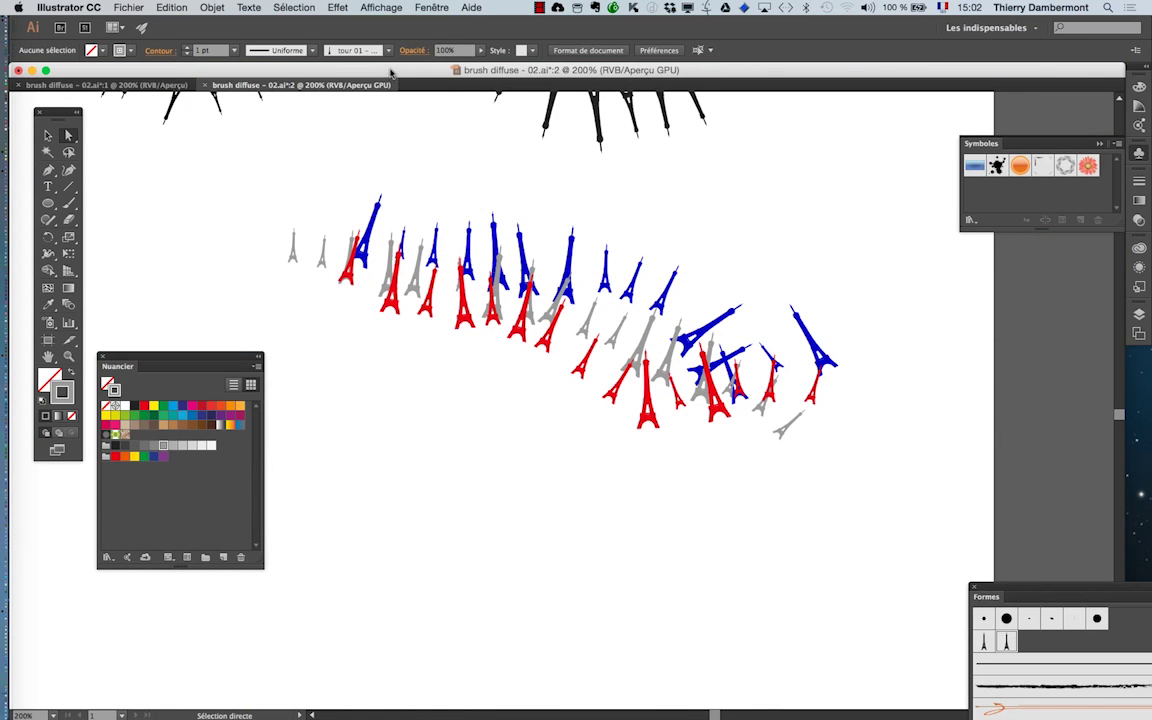
Step: Pull the :2 view into its own floating window and tile both windows side by side
drag(390, 72, 415, 169)
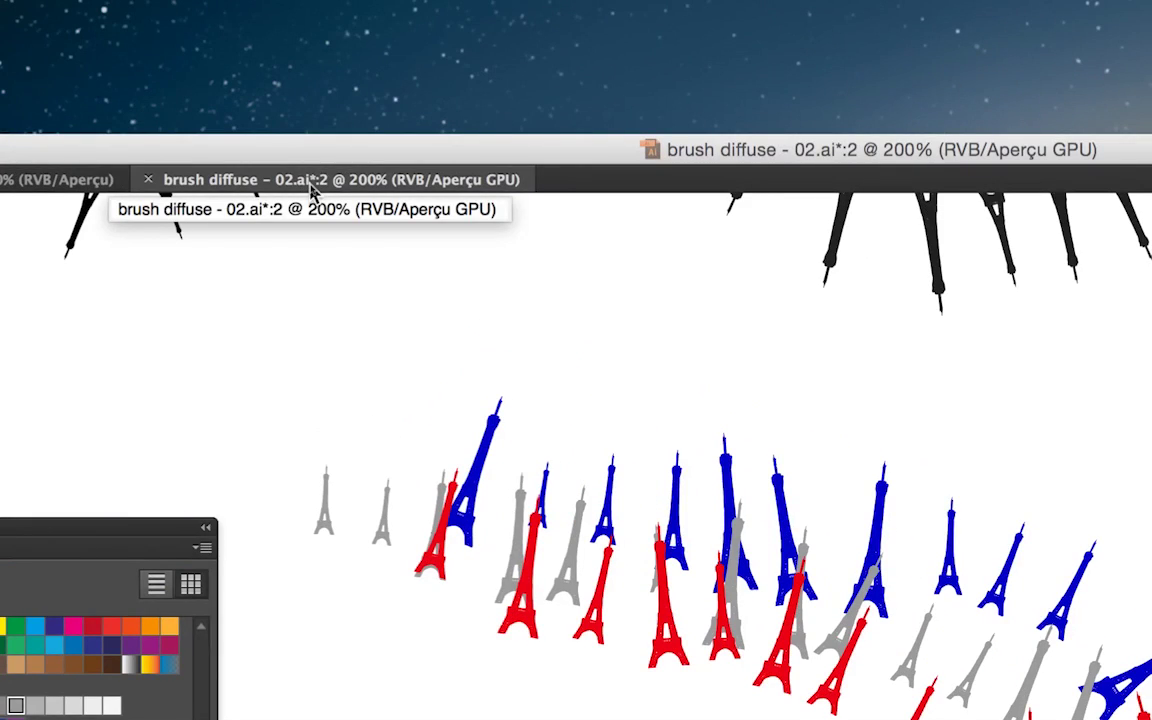
drag(310, 188, 352, 156)
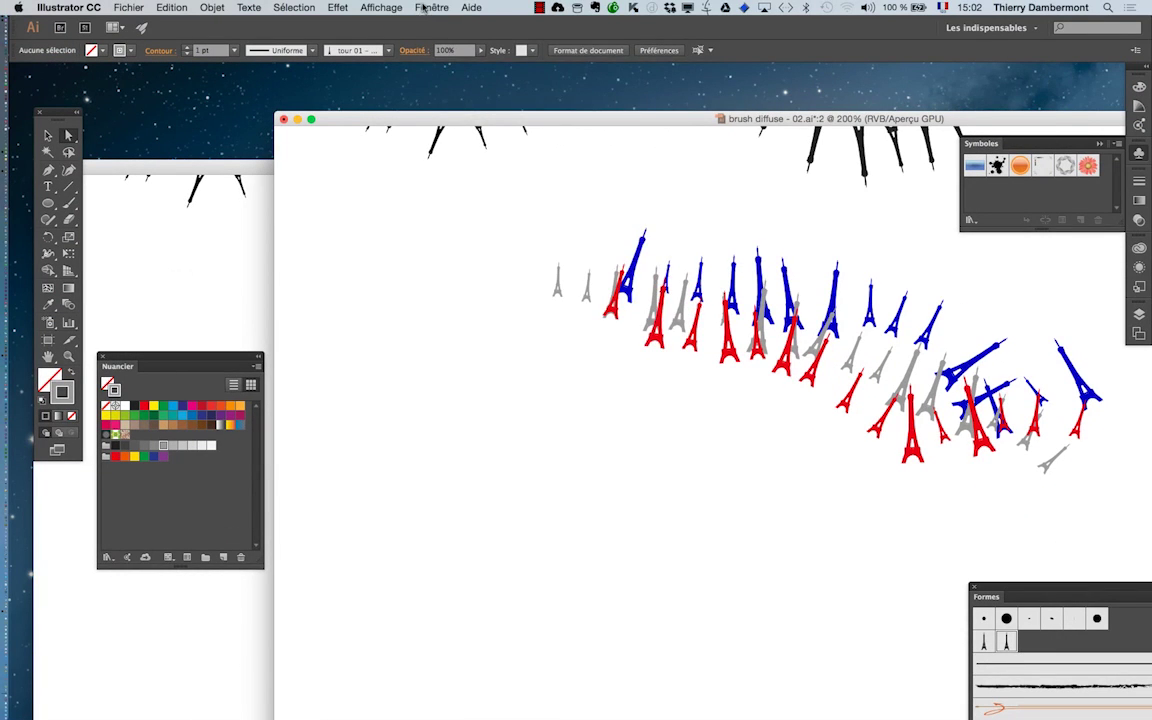
click(424, 8)
click(722, 60)
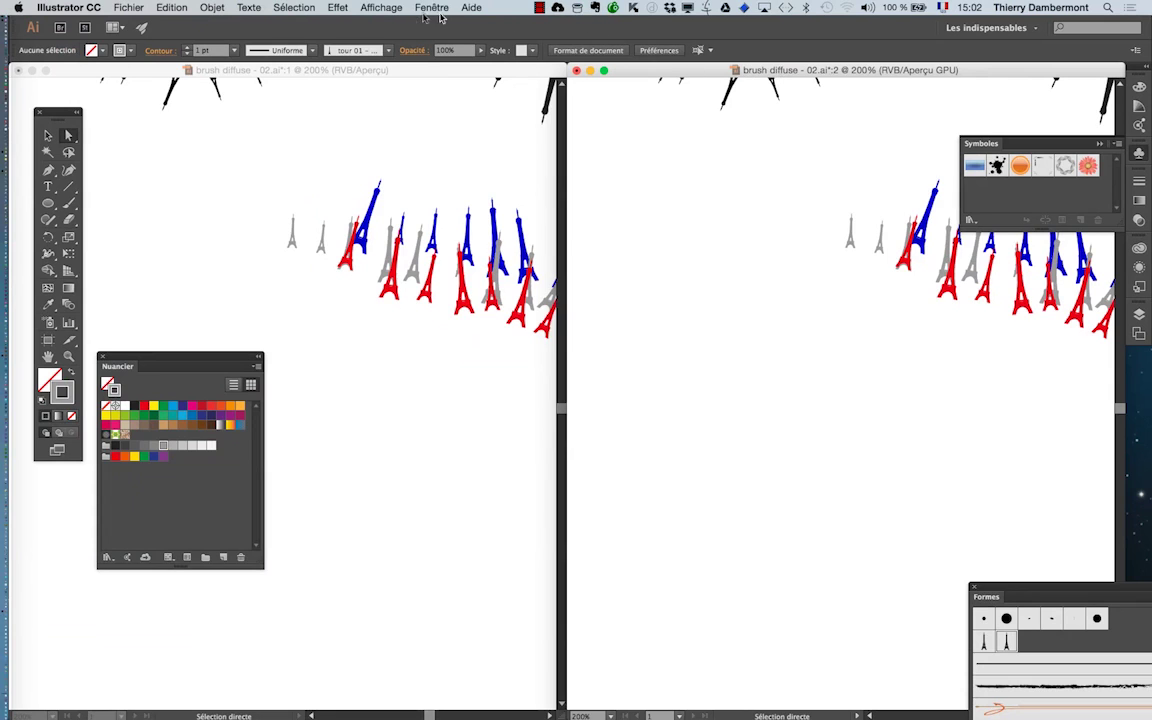
Step: Switch the right window to Affichage > Tracés outline view and zoom out
click(372, 8)
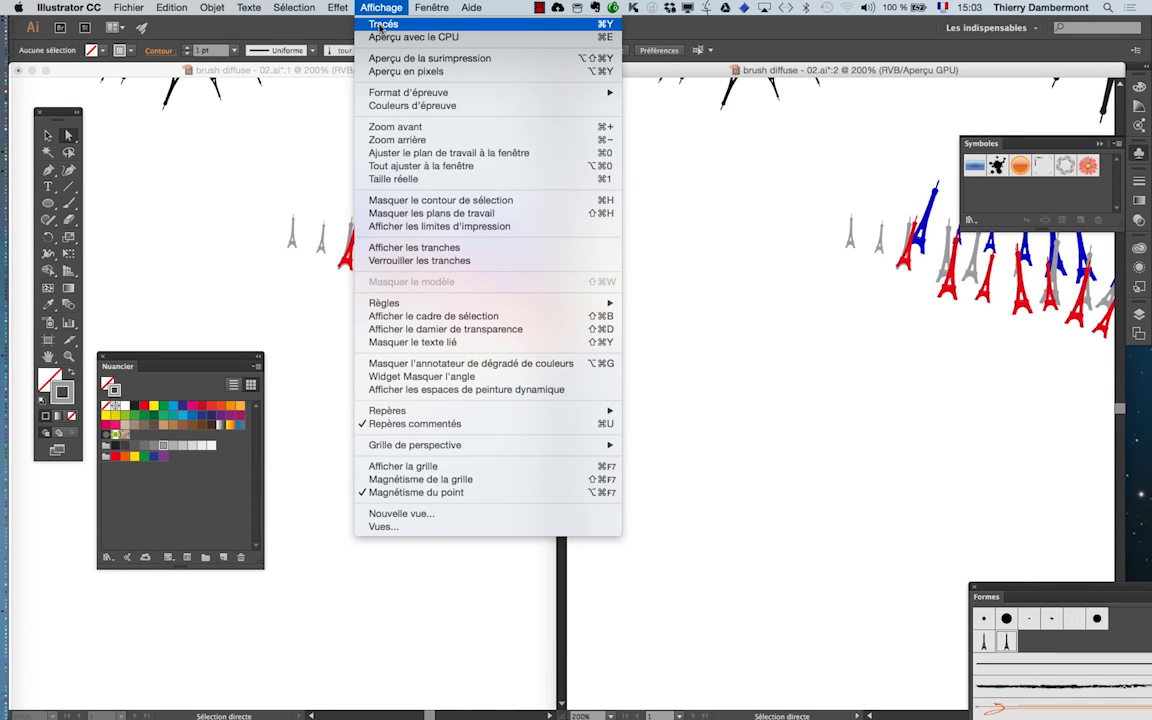
click(381, 25)
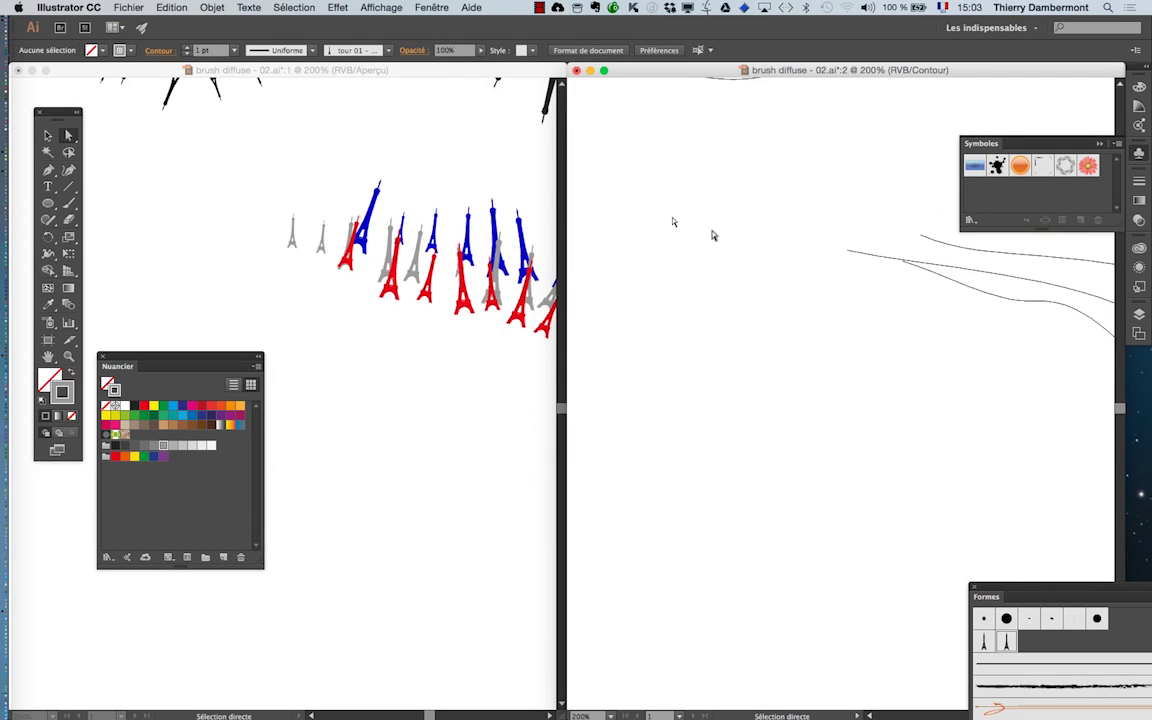
alt+scroll(843, 257, down, 3)
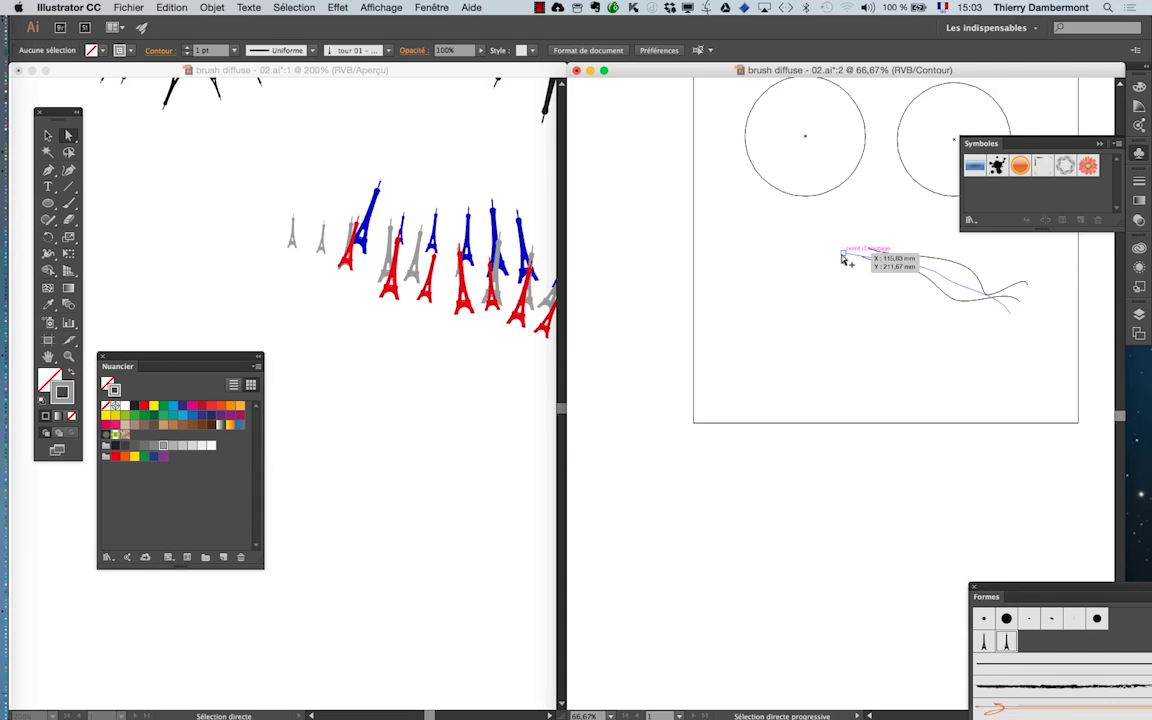
scroll(898, 285, up, 1)
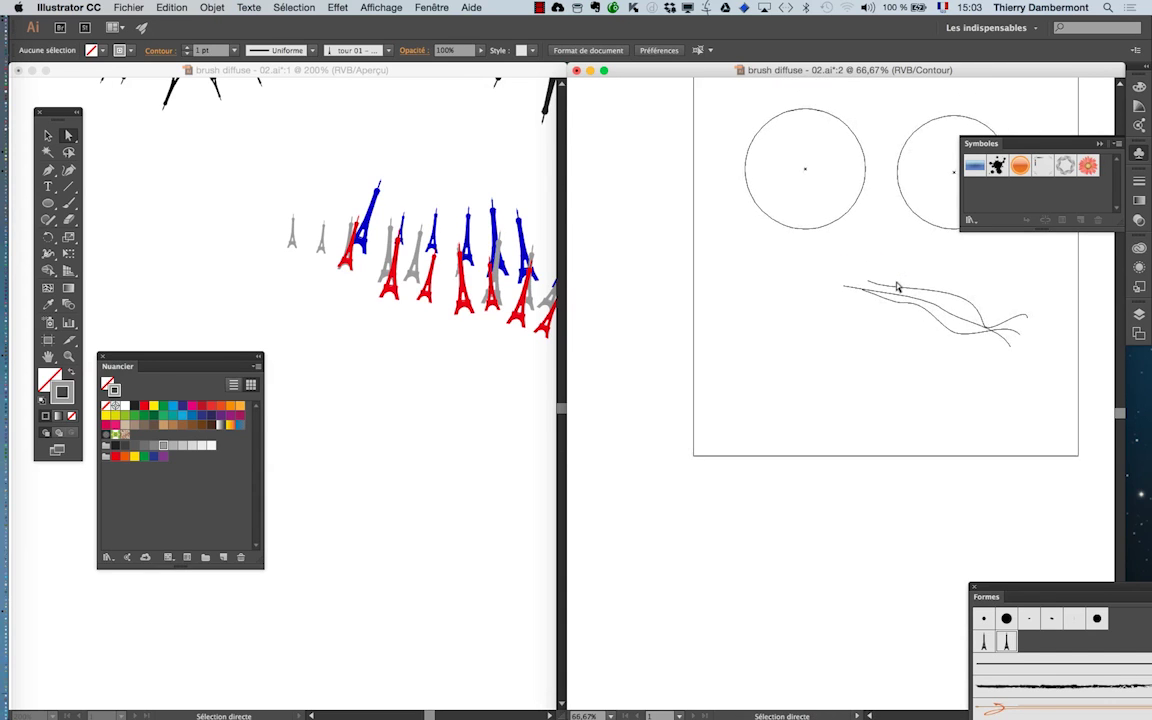
scroll(897, 287, up, 4)
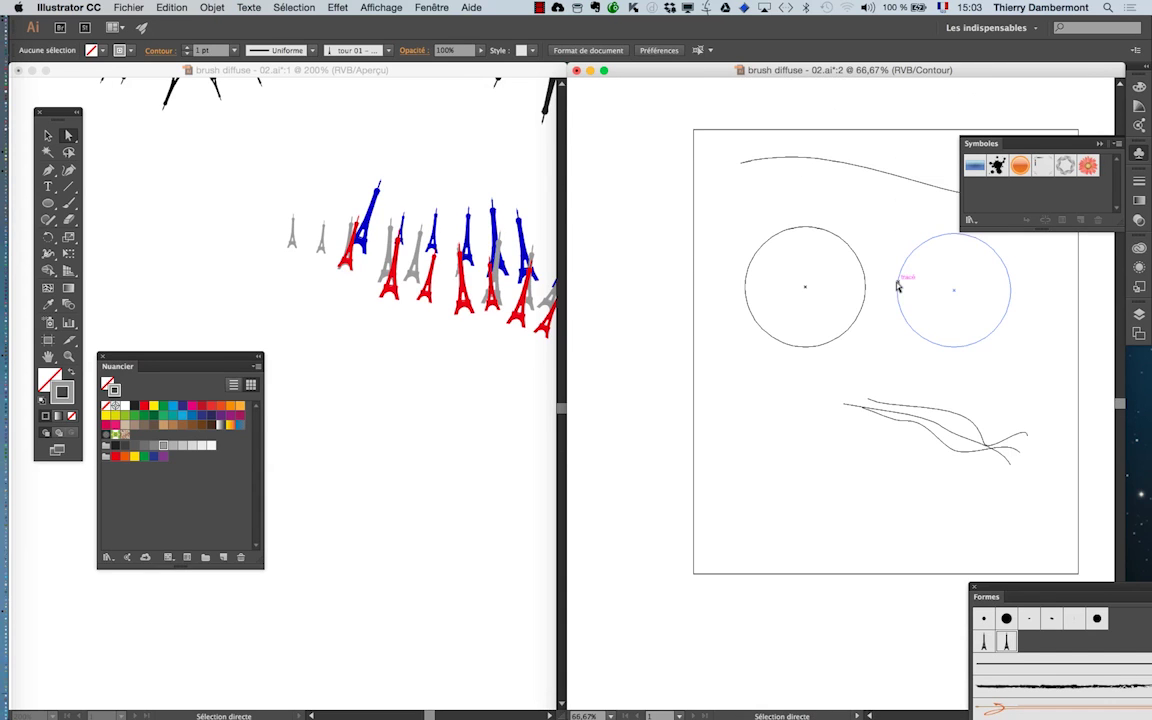
Step: Close the Formes and Symboles panels and zoom out the left window
click(973, 589)
scroll(990, 715, right, 2)
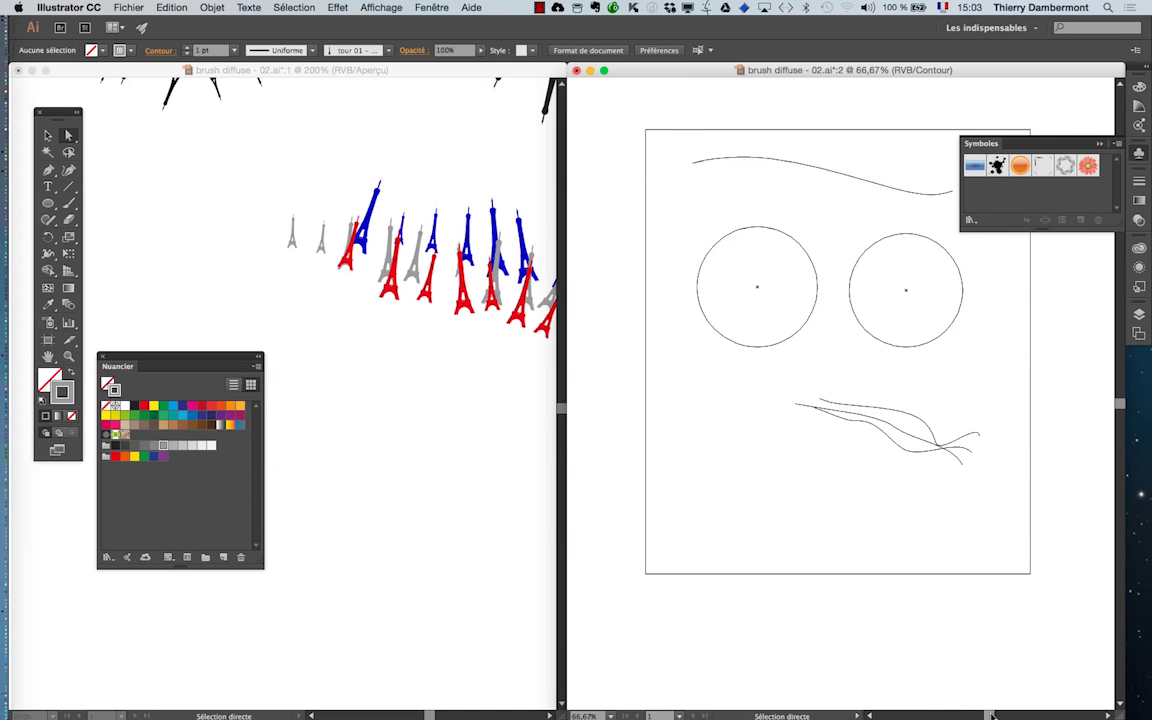
click(1097, 145)
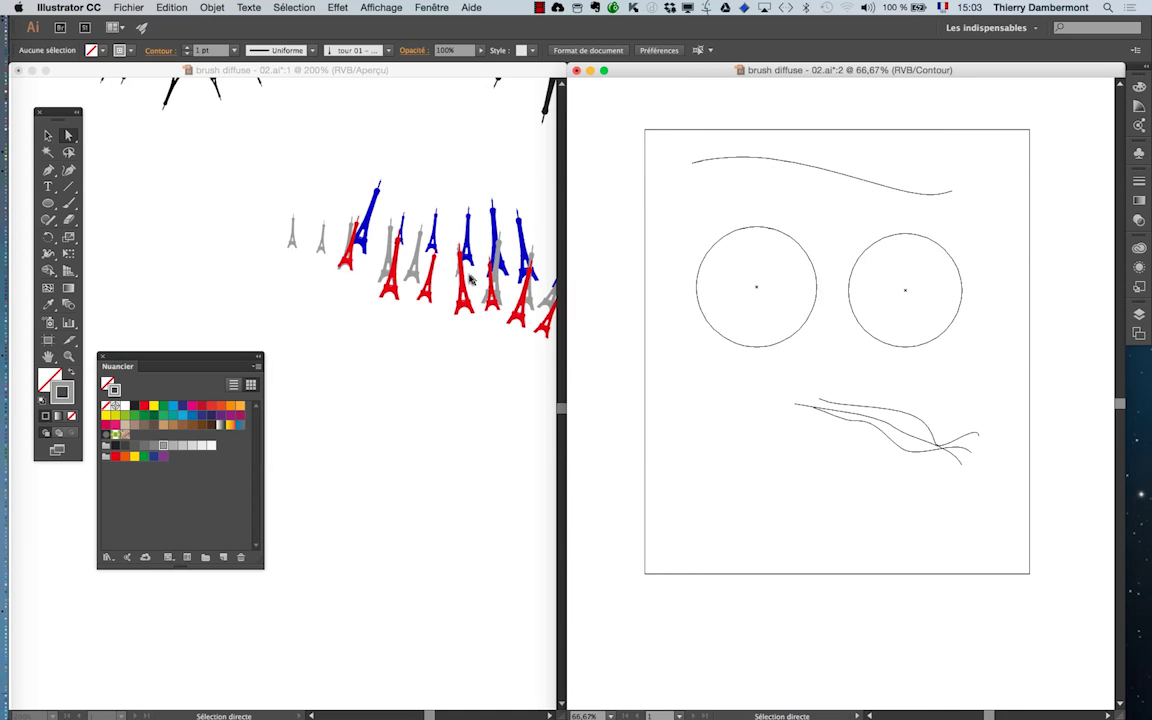
scroll(469, 281, down, 1)
Step: Pan and zoom the left window onto the tricolour tower path
scroll(469, 281, down, 1)
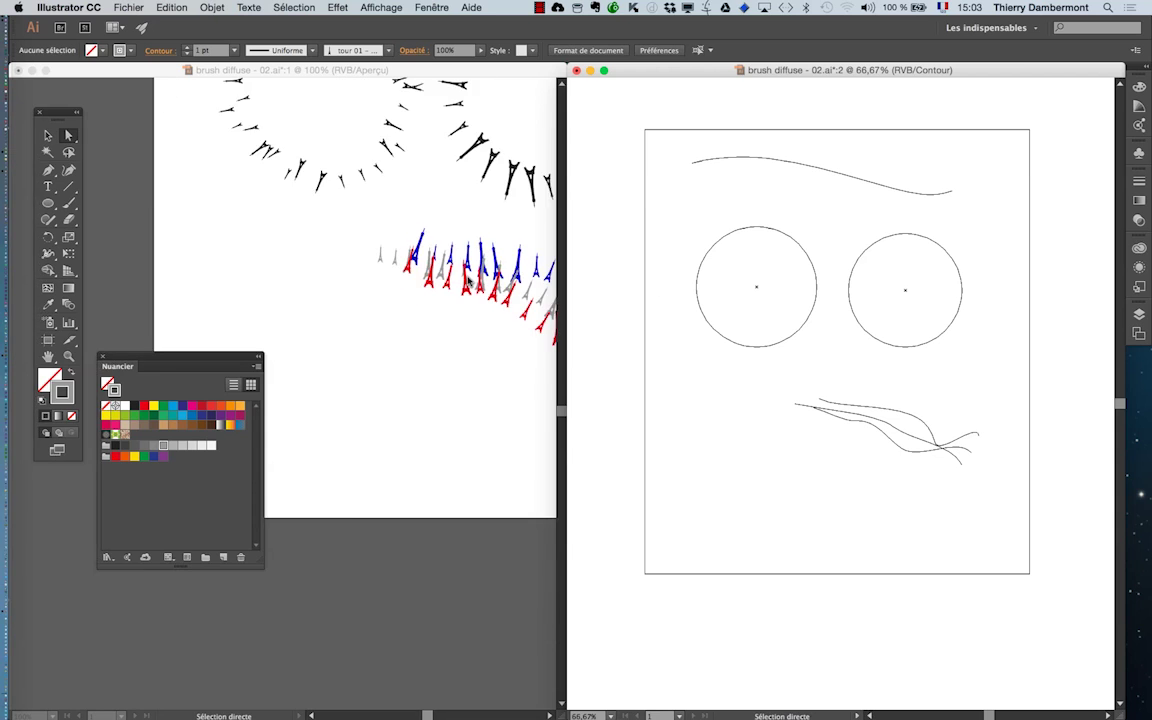
scroll(469, 283, down, 1)
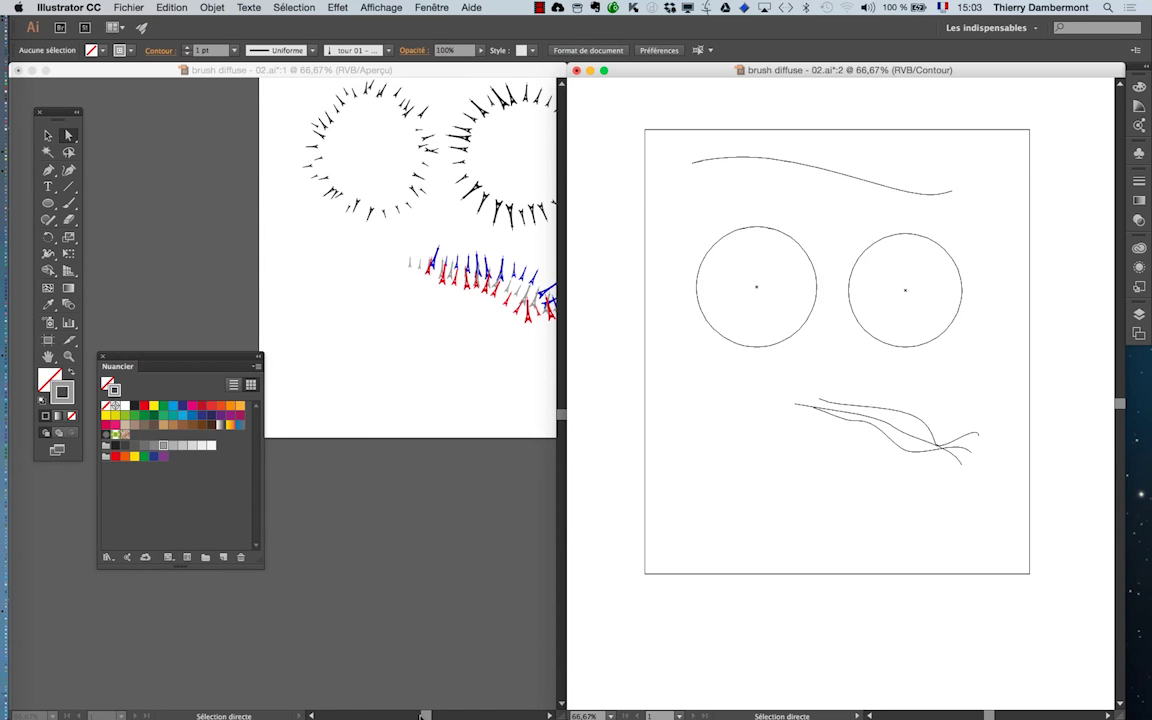
drag(426, 716, 429, 713)
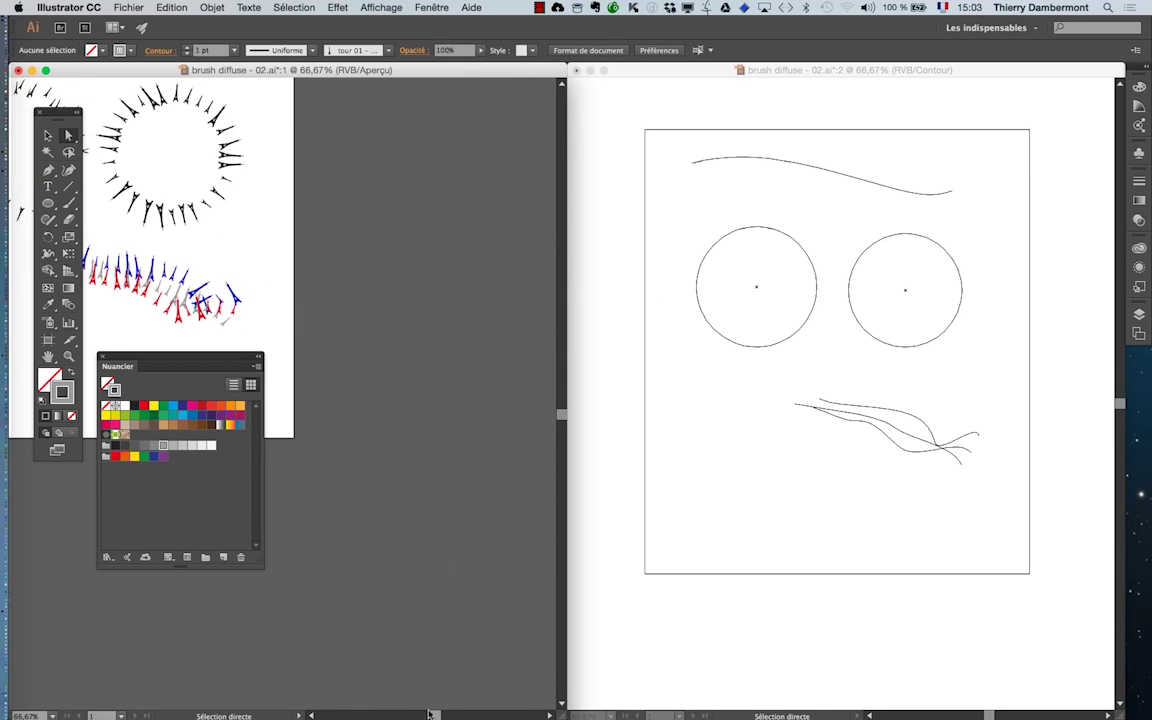
drag(350, 325, 348, 418)
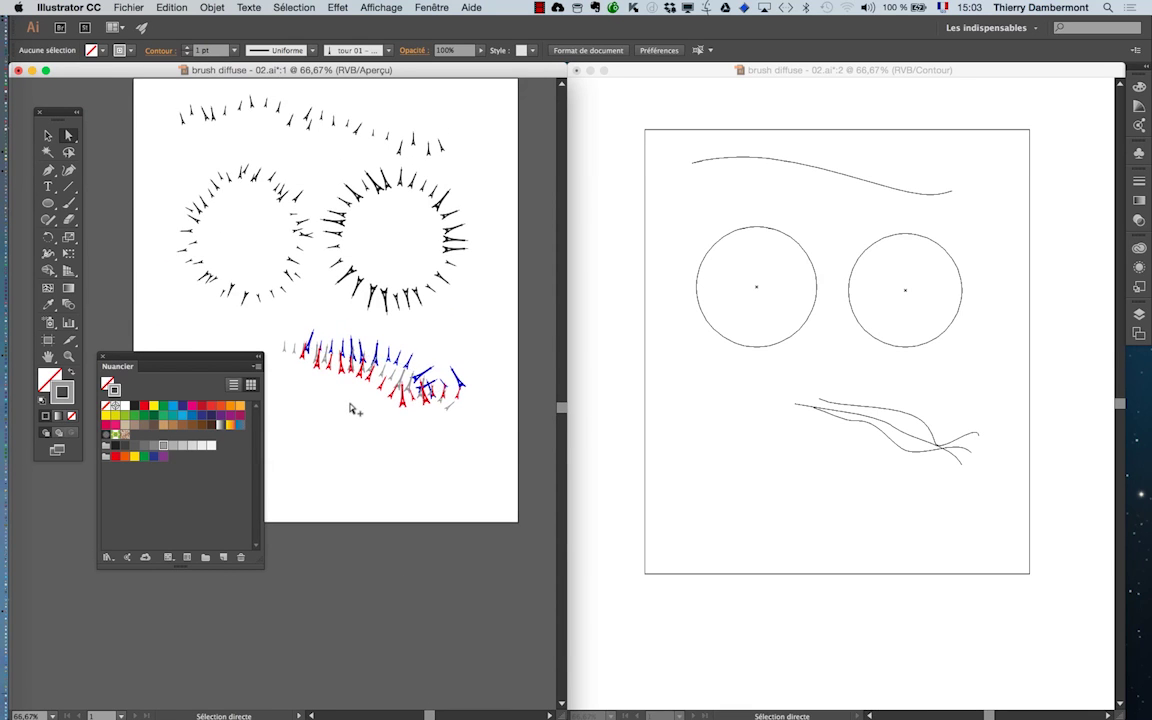
scroll(351, 408, up, 1)
scroll(411, 399, up, 1)
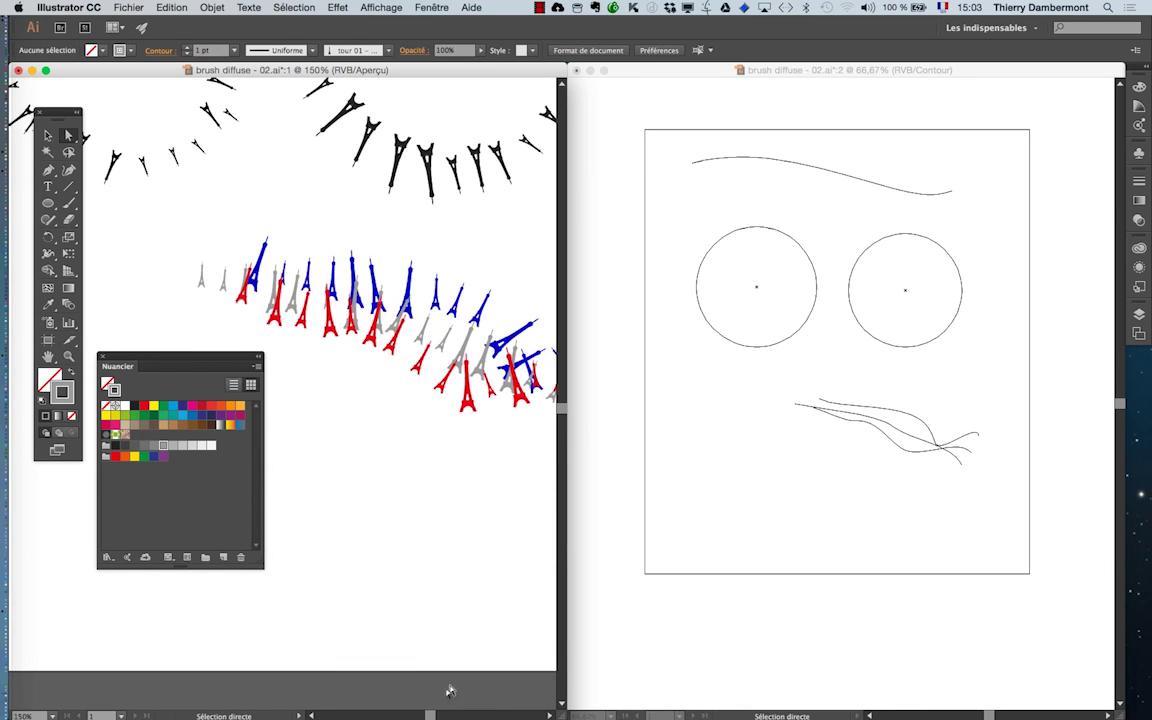
scroll(431, 716, right, 3)
scroll(432, 716, right, 3)
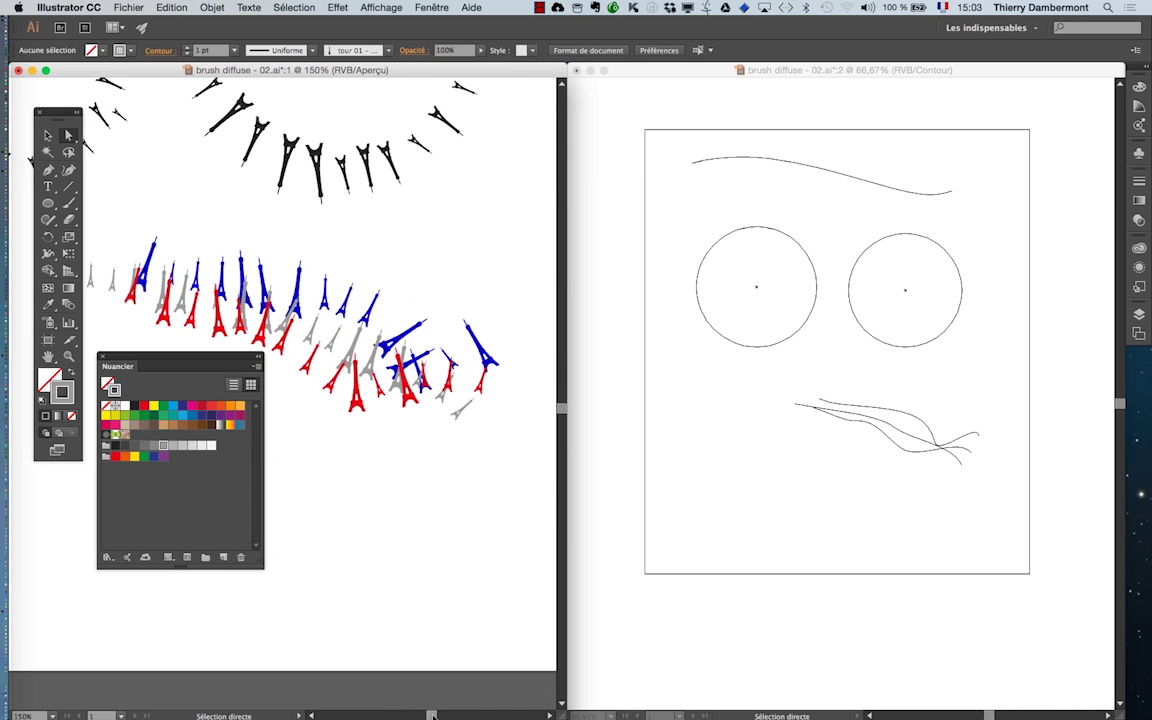
Step: Dock the Tools panel at the left edge and move Nuancier to the bottom-left
drag(58, 122, 12, 100)
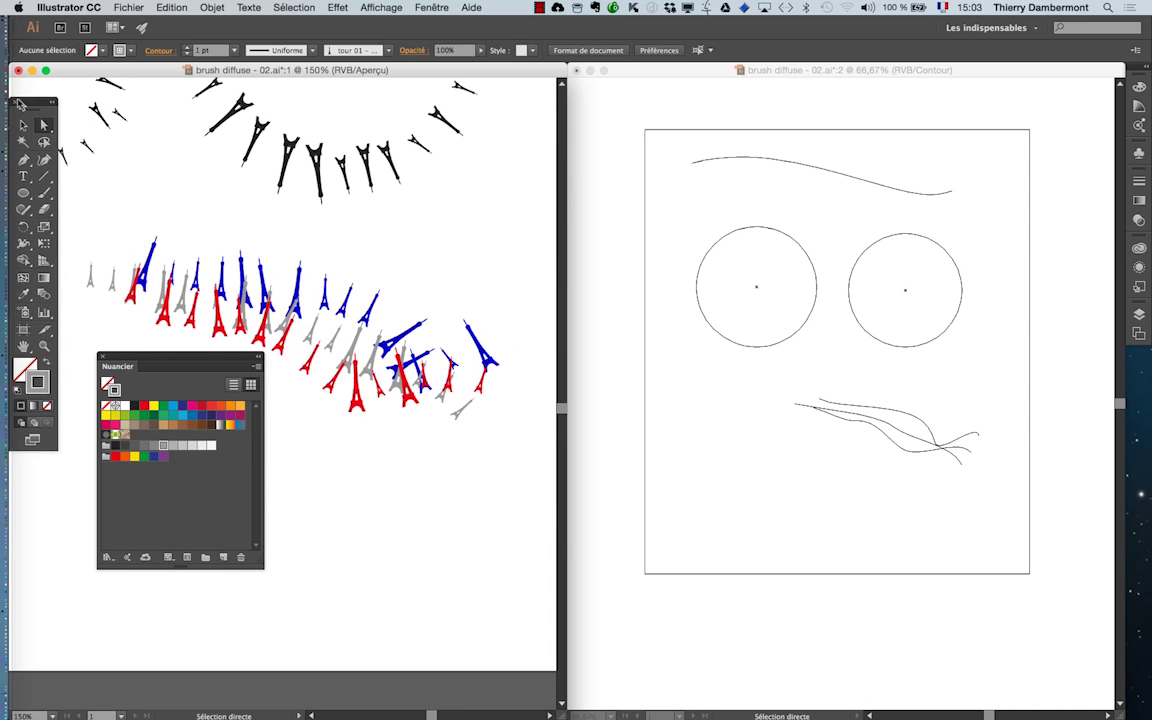
drag(183, 366, 137, 517)
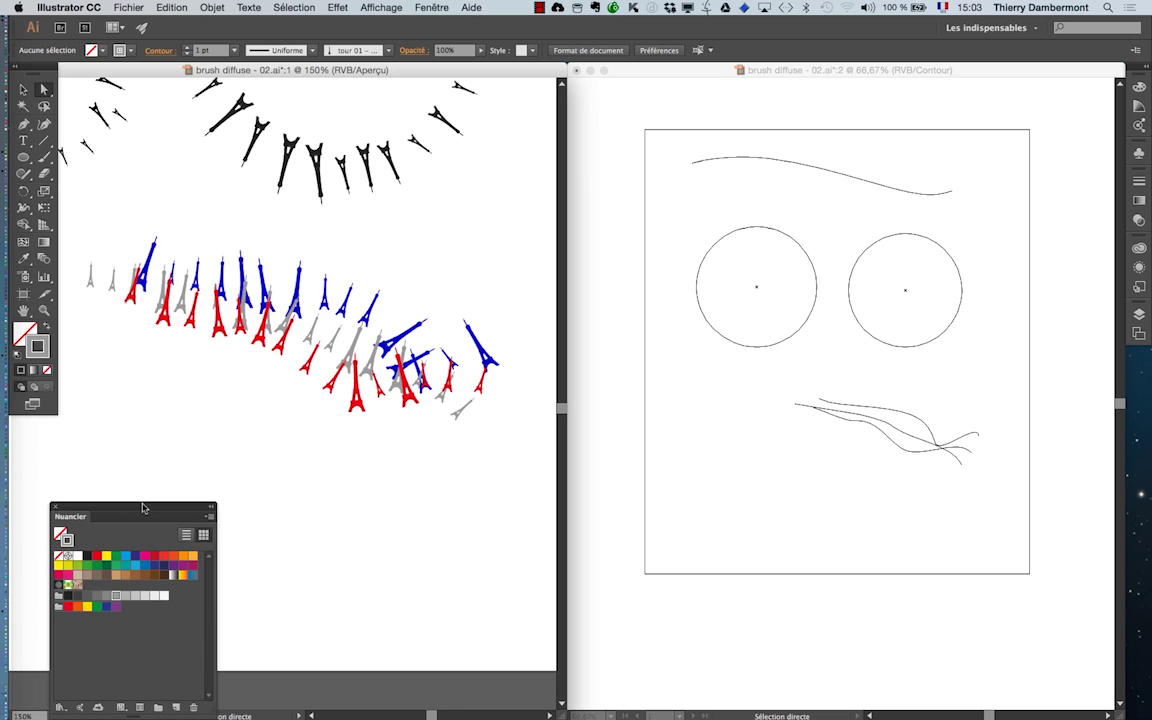
click(918, 465)
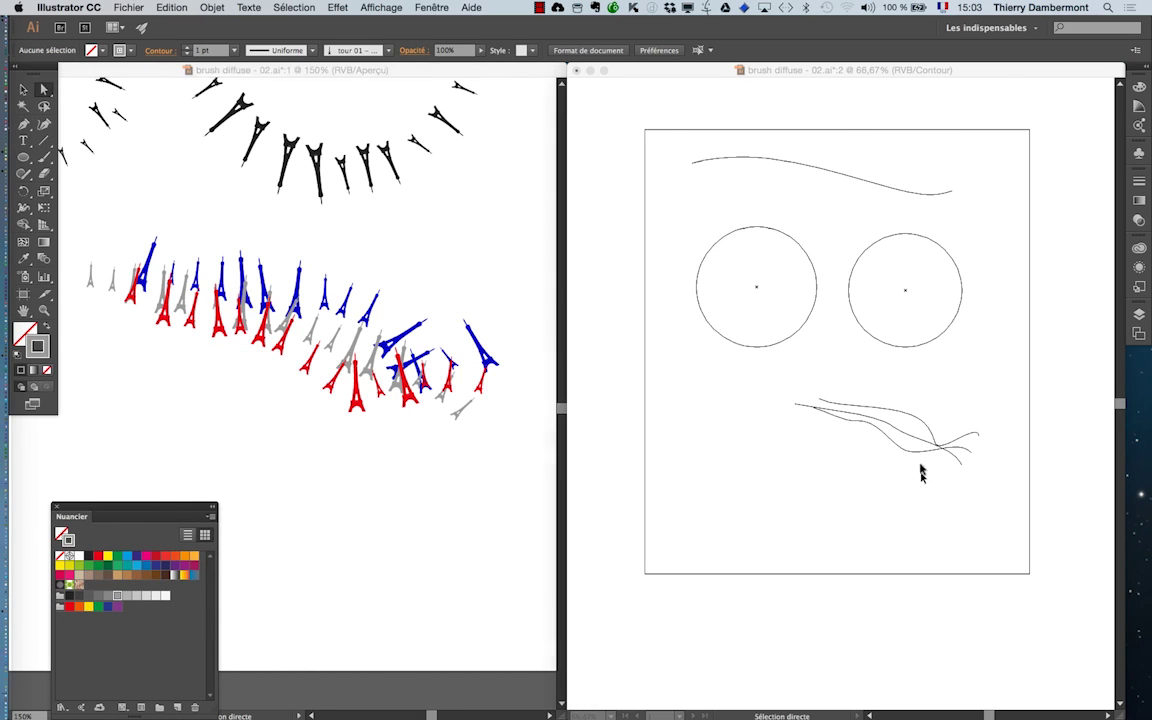
scroll(920, 445, up, 1)
Step: Reshape the left ends of the upper and lower wavy paths with Direct Selection
scroll(918, 440, up, 1)
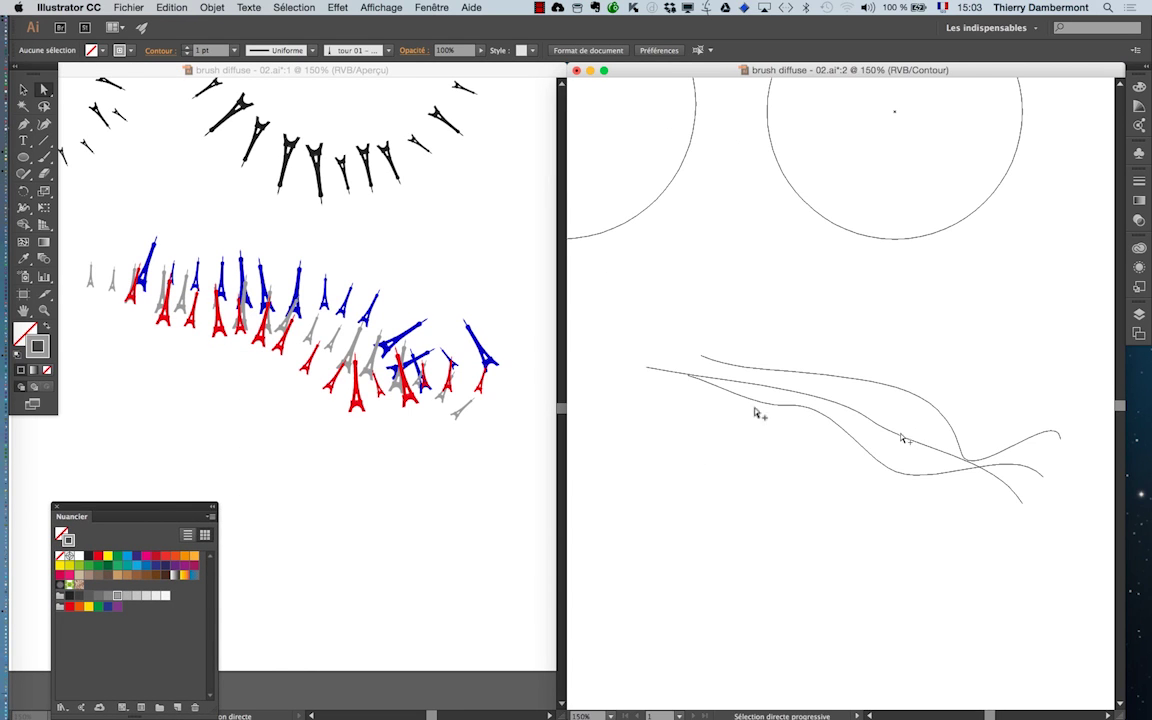
click(647, 370)
drag(647, 370, 645, 327)
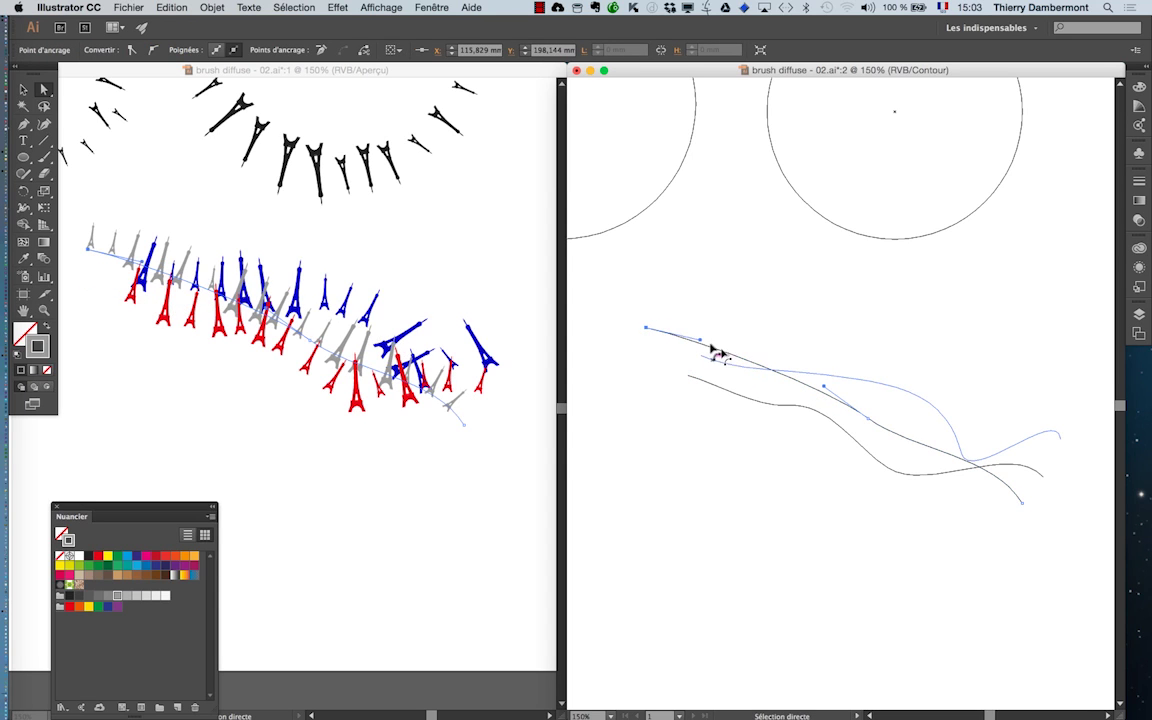
drag(700, 340, 679, 403)
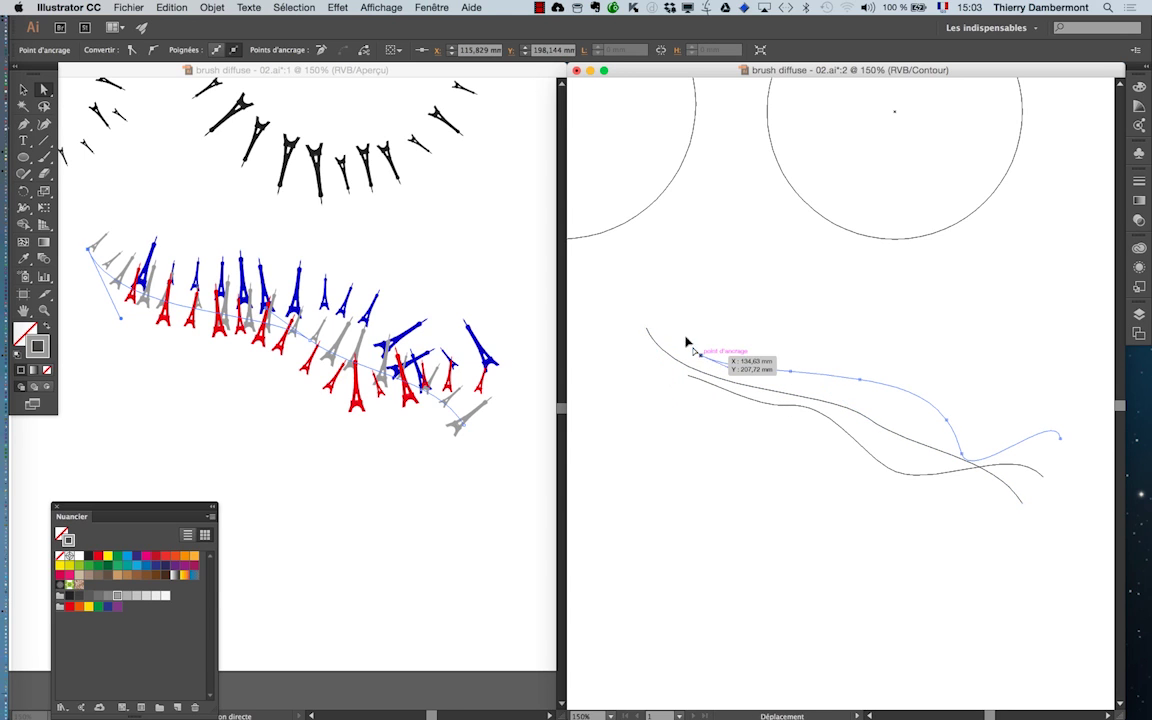
mouse_move(705, 360)
mouse_down()
mouse_move(645, 290)
mouse_move(664, 340)
mouse_up()
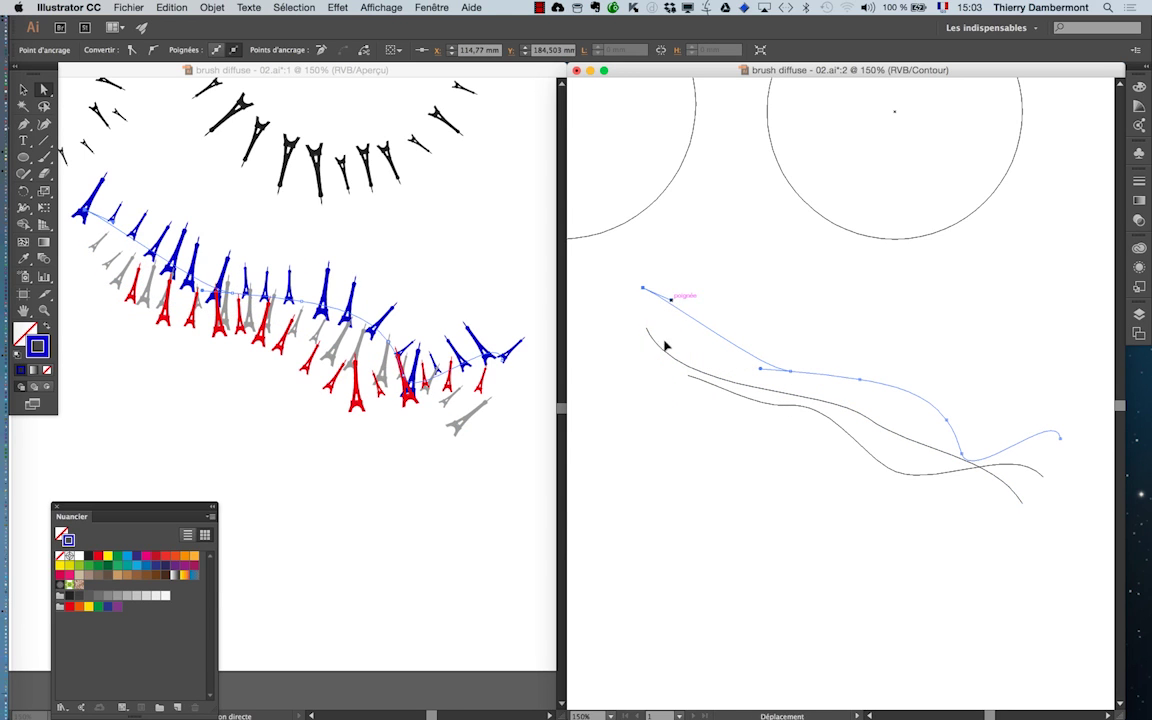
drag(691, 381, 628, 298)
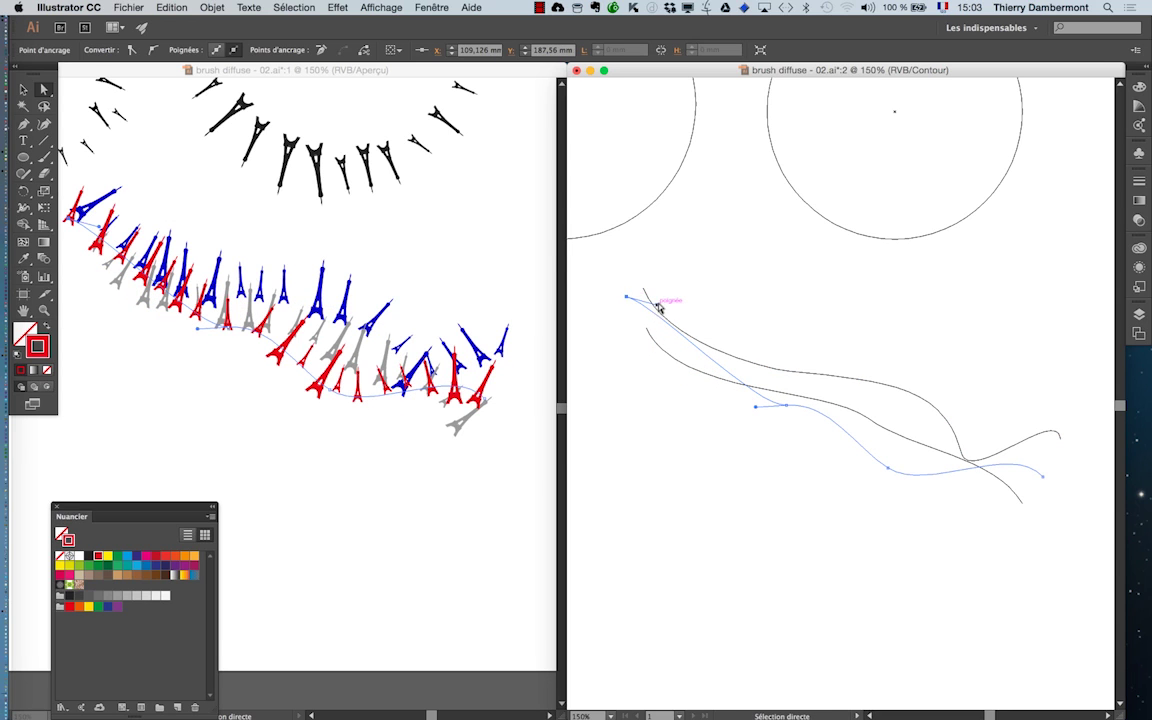
drag(655, 313, 622, 380)
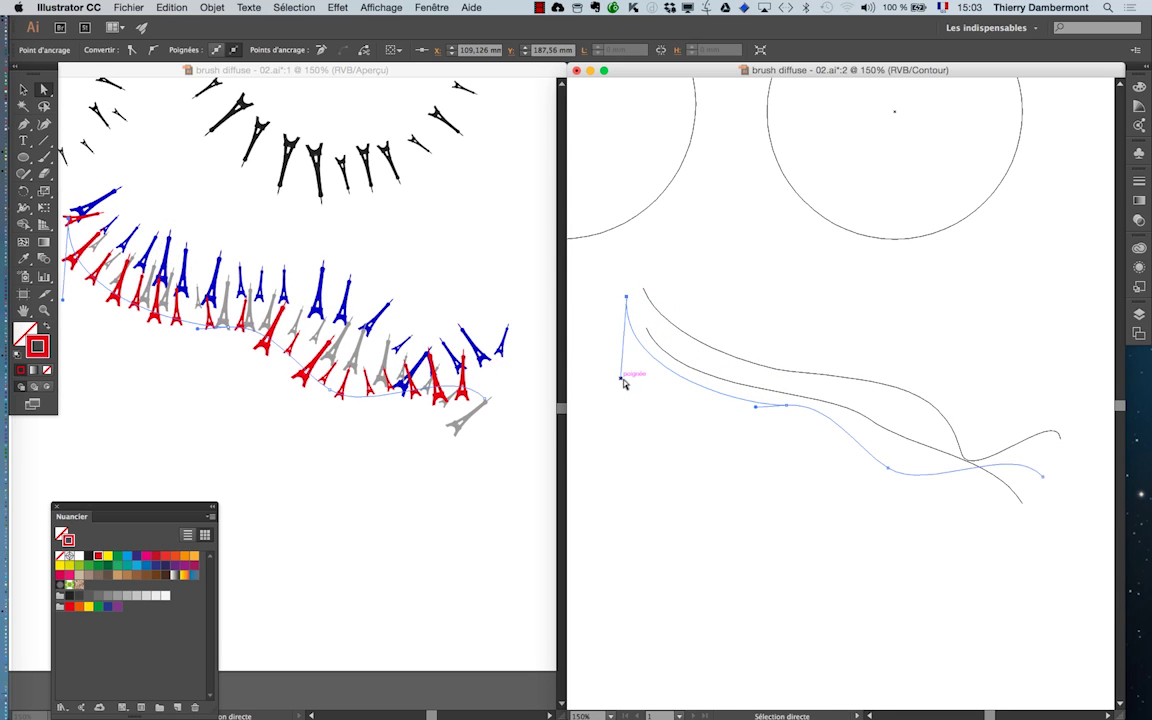
Step: Pull the upper curve's right end point down and to the left
click(1059, 437)
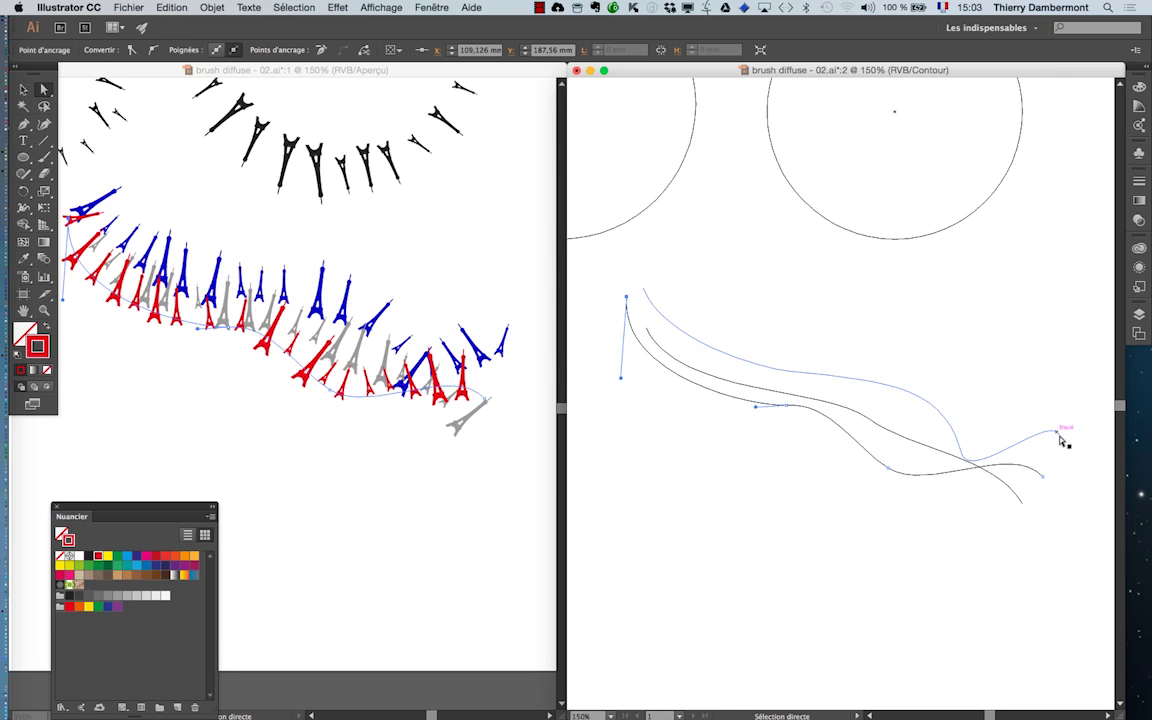
drag(1059, 437, 1057, 455)
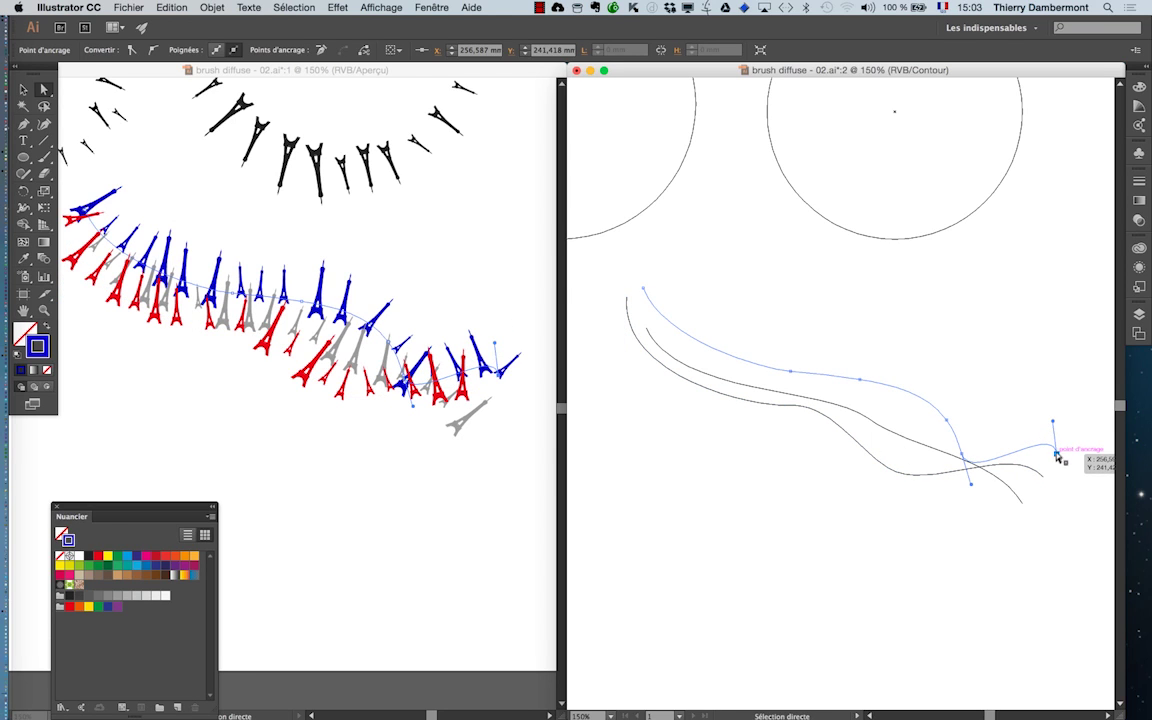
mouse_move(1057, 455)
mouse_down()
mouse_move(1046, 458)
mouse_move(1059, 496)
mouse_move(990, 457)
mouse_move(966, 487)
mouse_up()
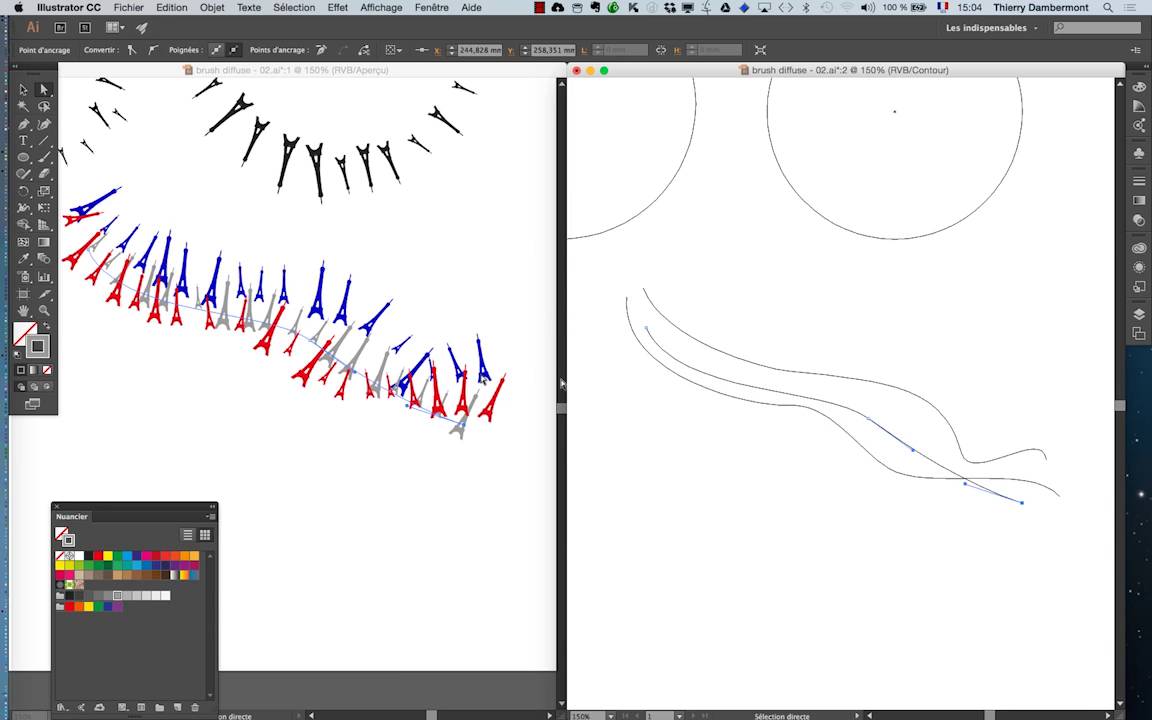
click(302, 70)
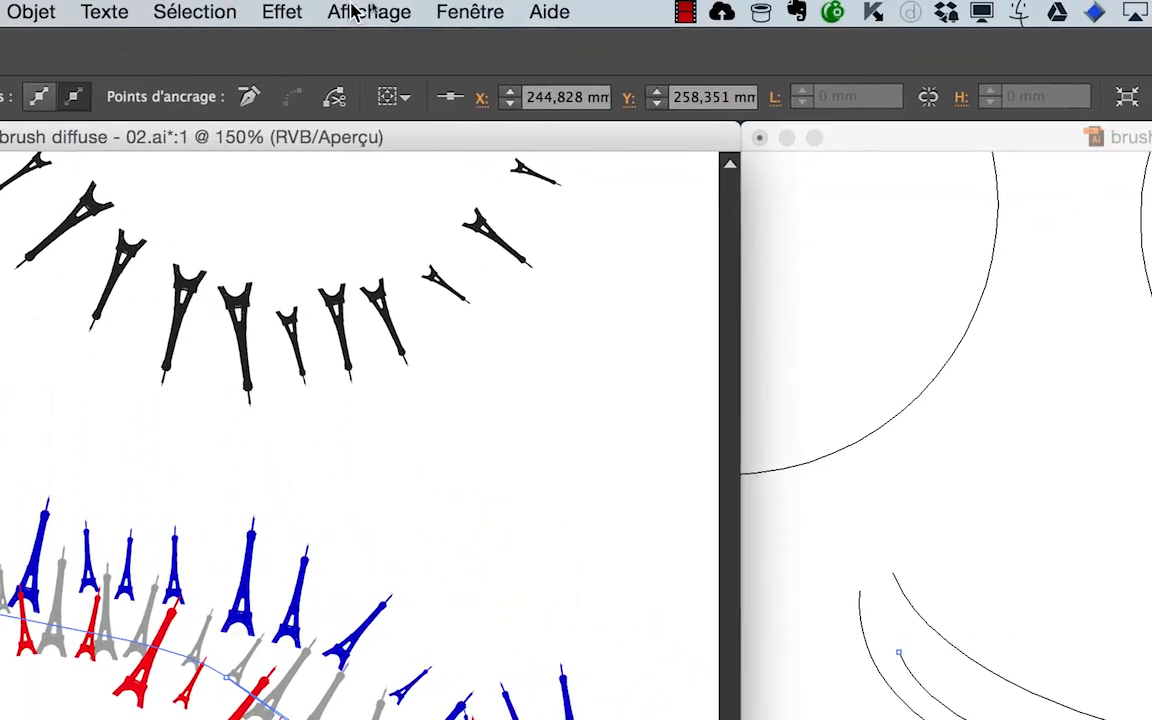
Step: Hide selection outlines via Affichage > Masquer le contour de sélection and pan the preview
click(352, 8)
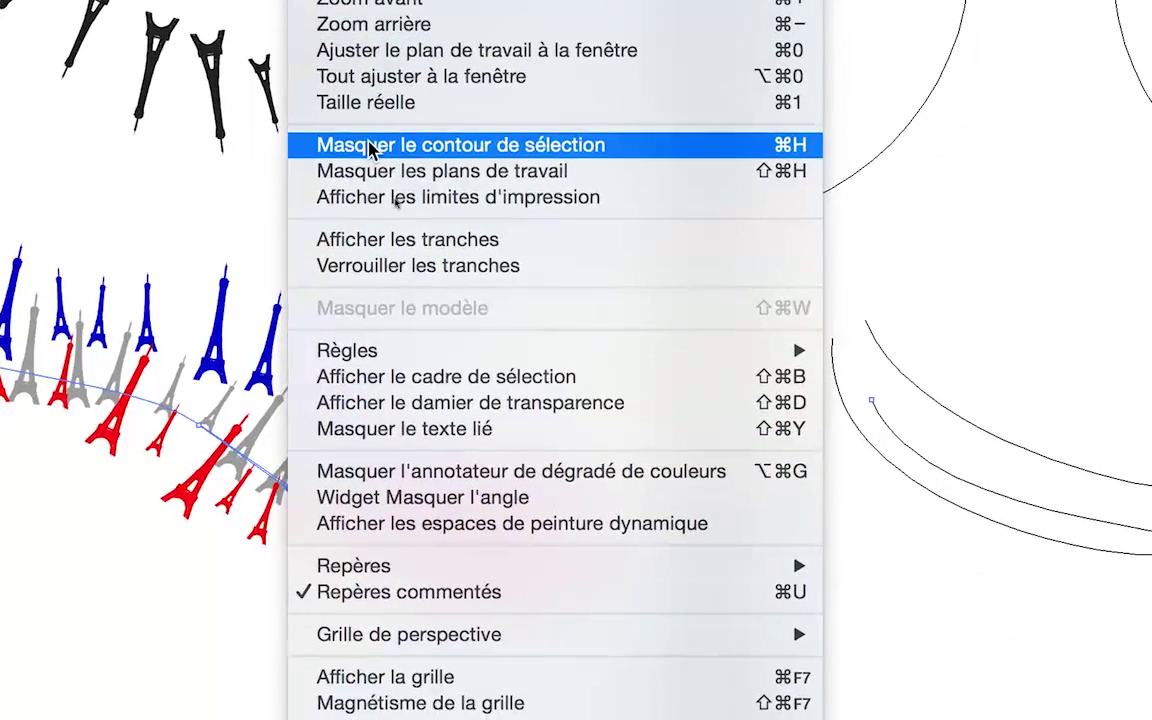
click(370, 147)
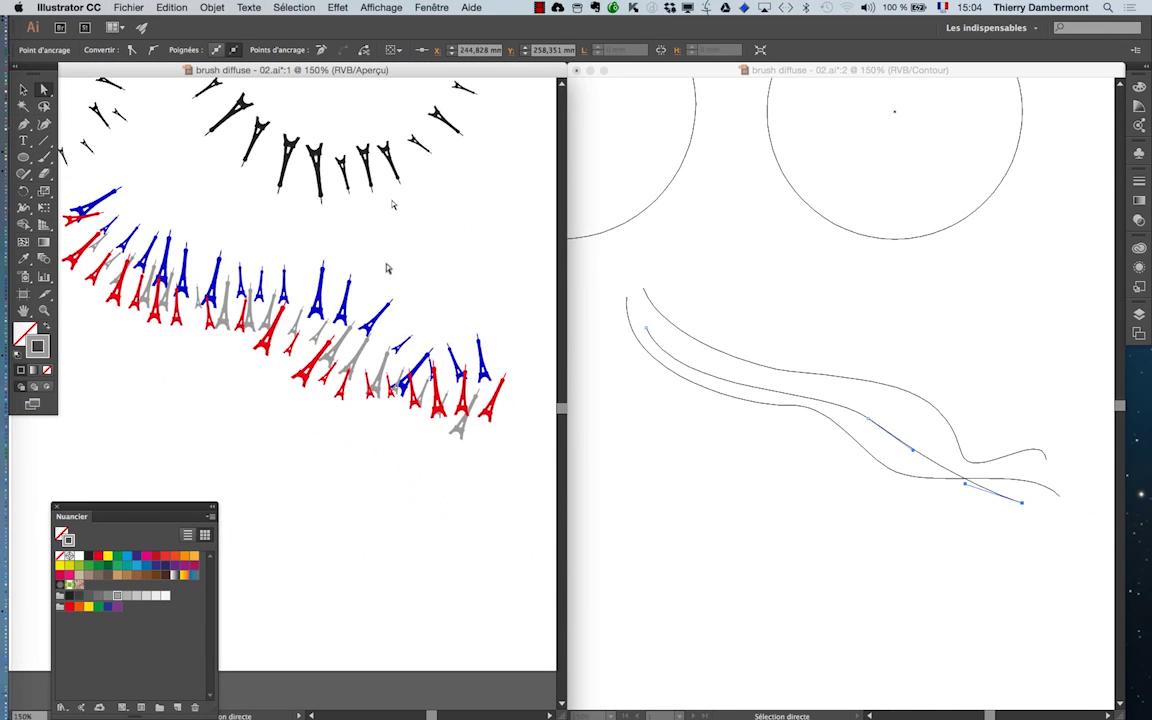
drag(393, 300, 416, 293)
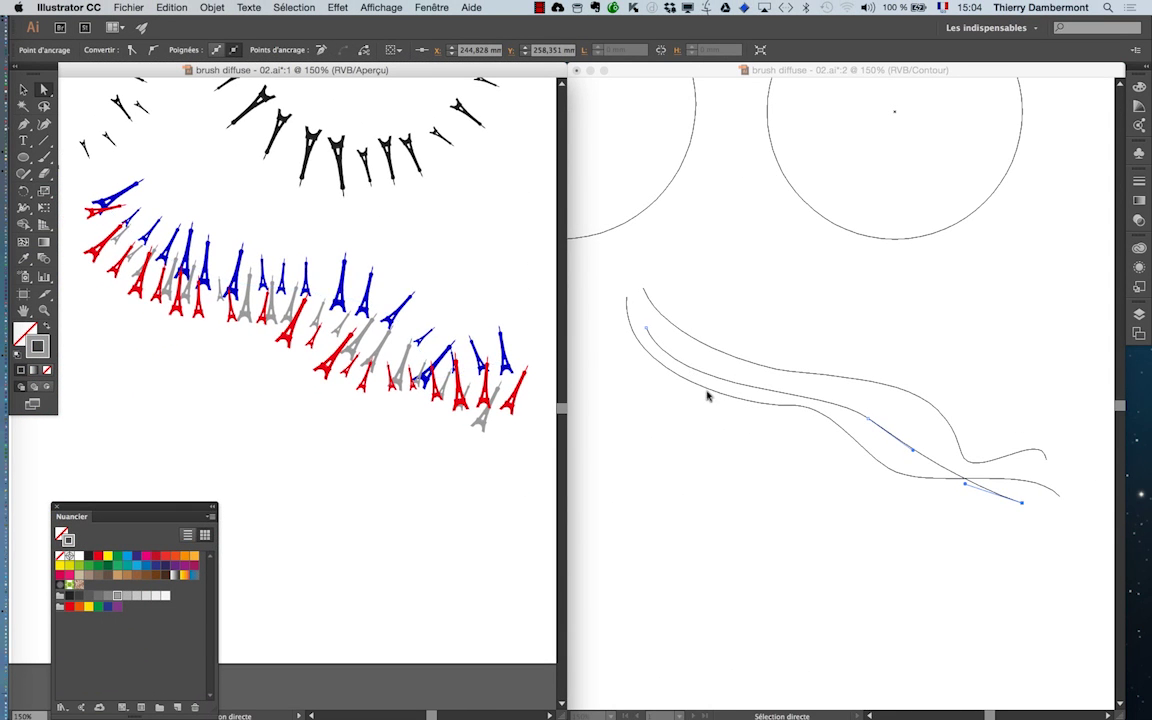
Step: Move the wavy path's left end left and pull the lower path's right end up
click(652, 340)
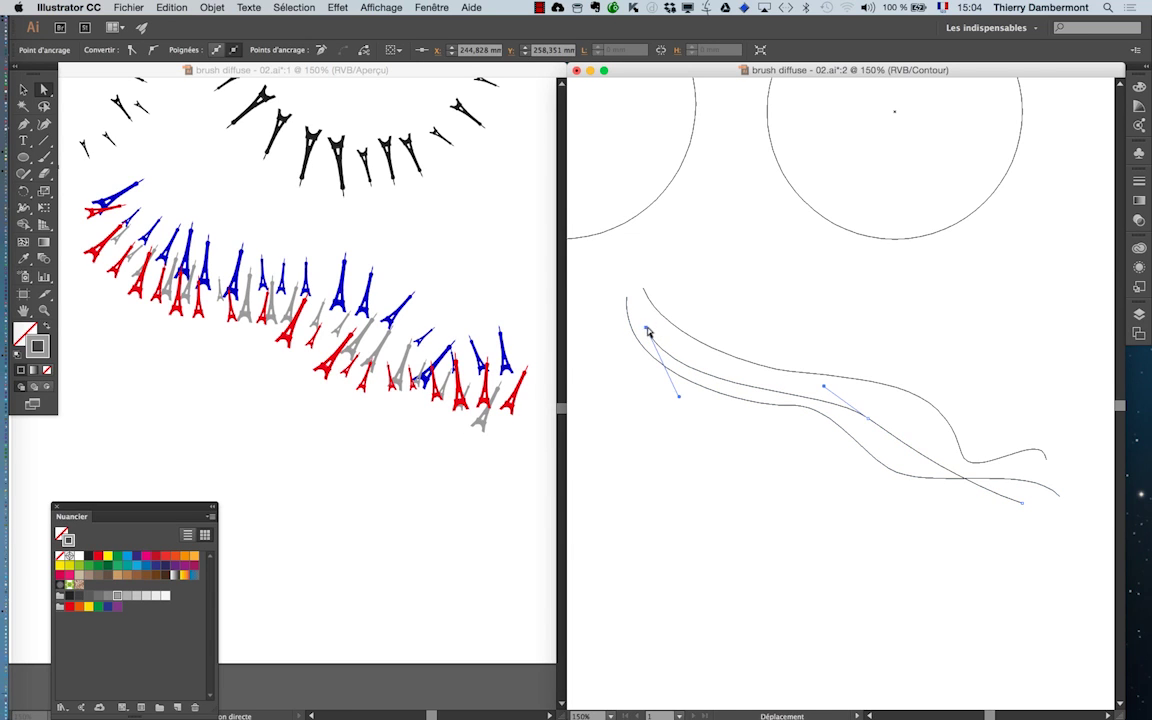
click(648, 329)
mouse_move(647, 327)
mouse_down()
mouse_move(620, 274)
mouse_move(605, 324)
mouse_up()
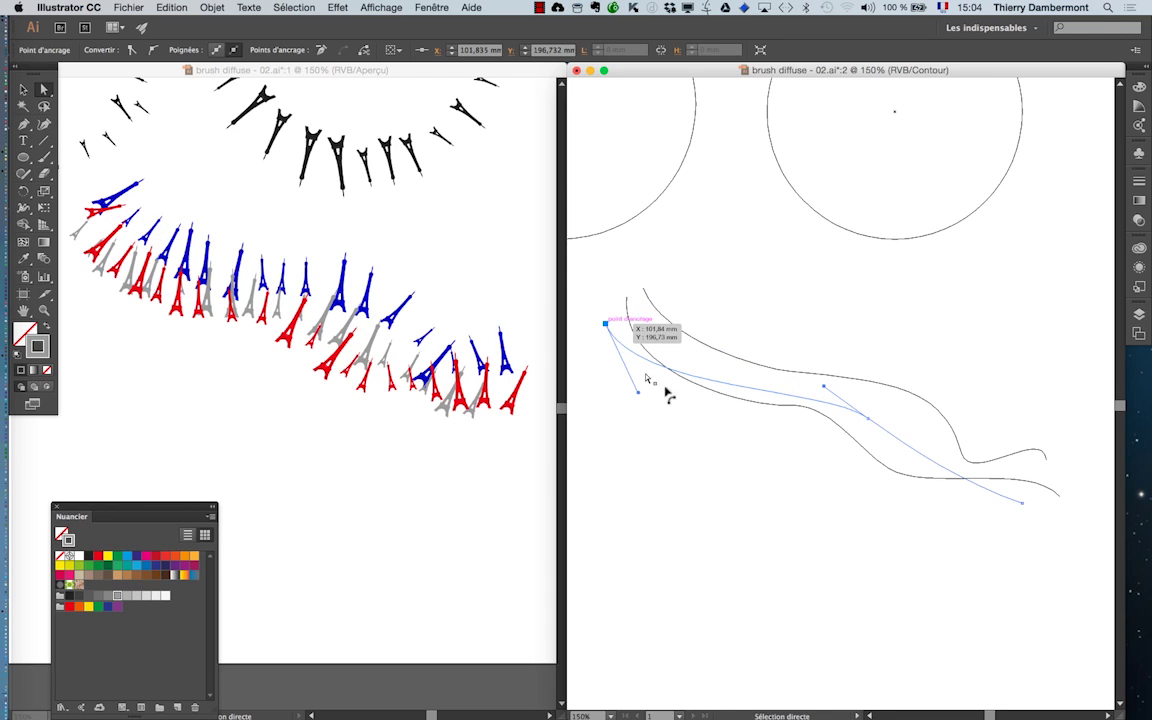
click(1057, 502)
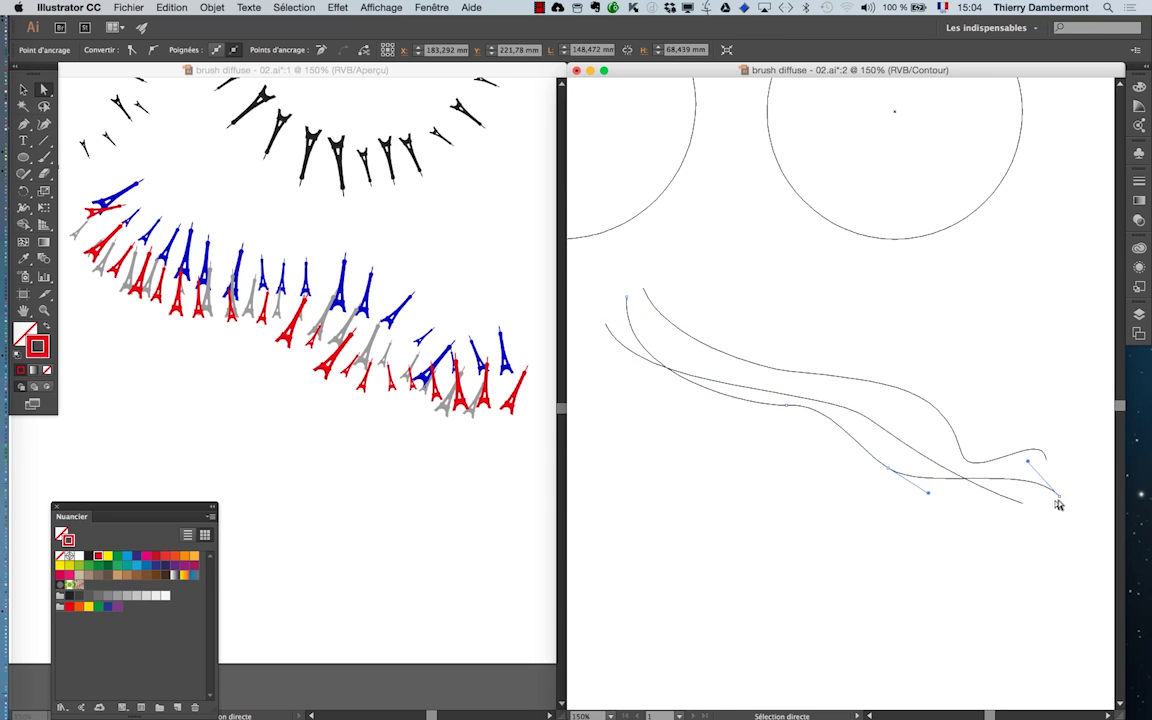
mouse_move(1060, 499)
mouse_down()
mouse_move(1080, 484)
mouse_move(989, 520)
mouse_up()
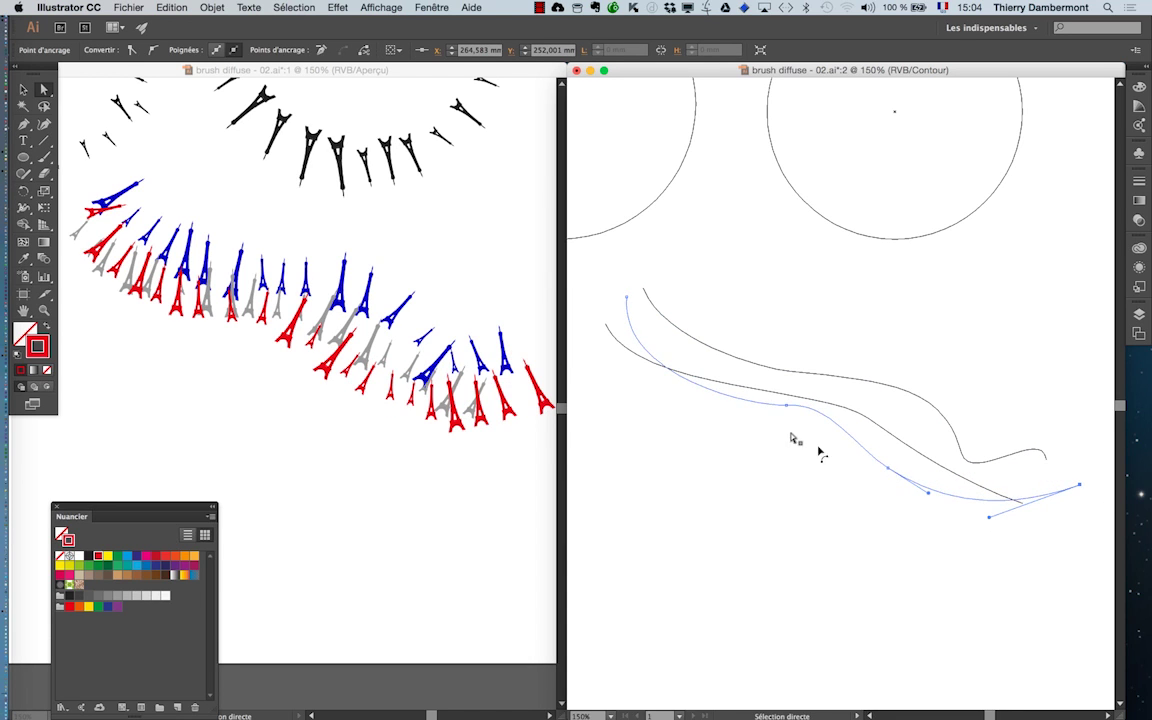
Step: Deepen the middle path's curve by lowering its midpoint
drag(784, 404, 792, 399)
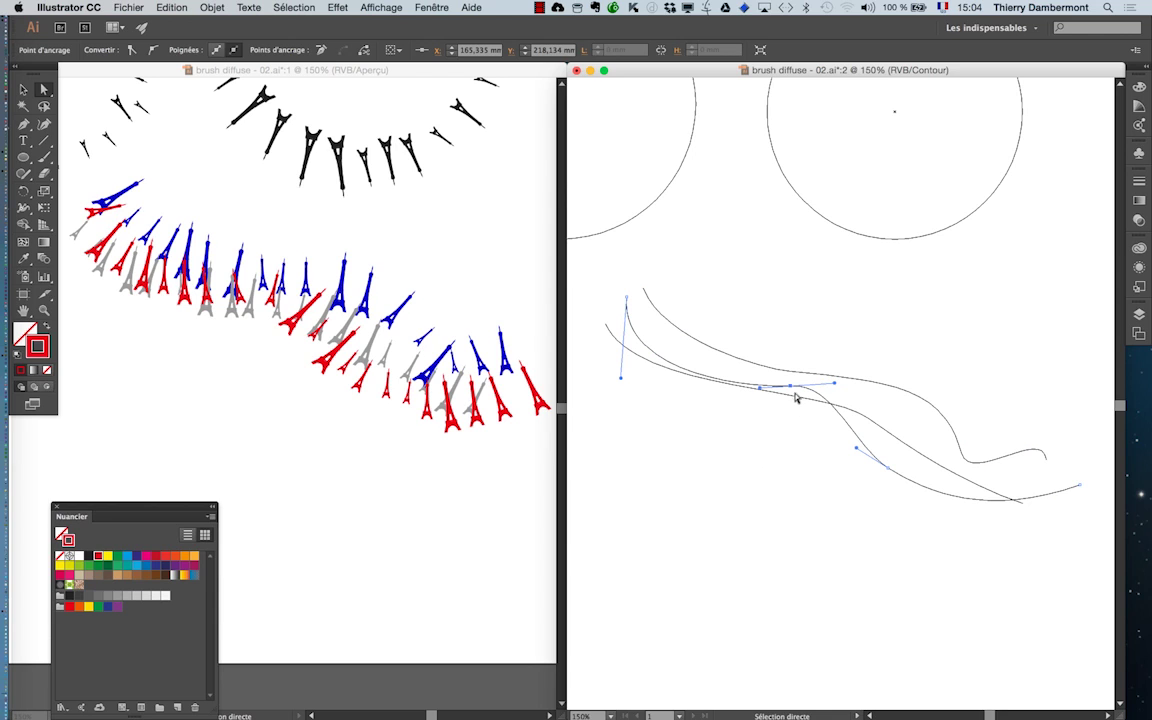
drag(790, 386, 762, 449)
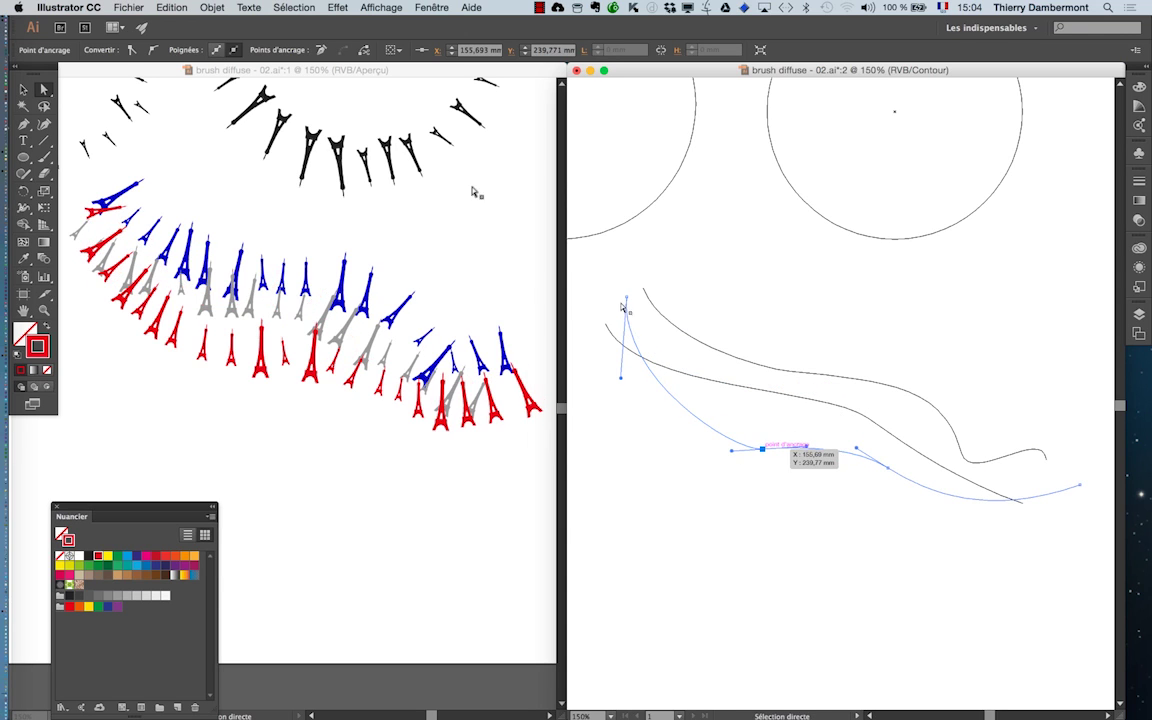
click(391, 68)
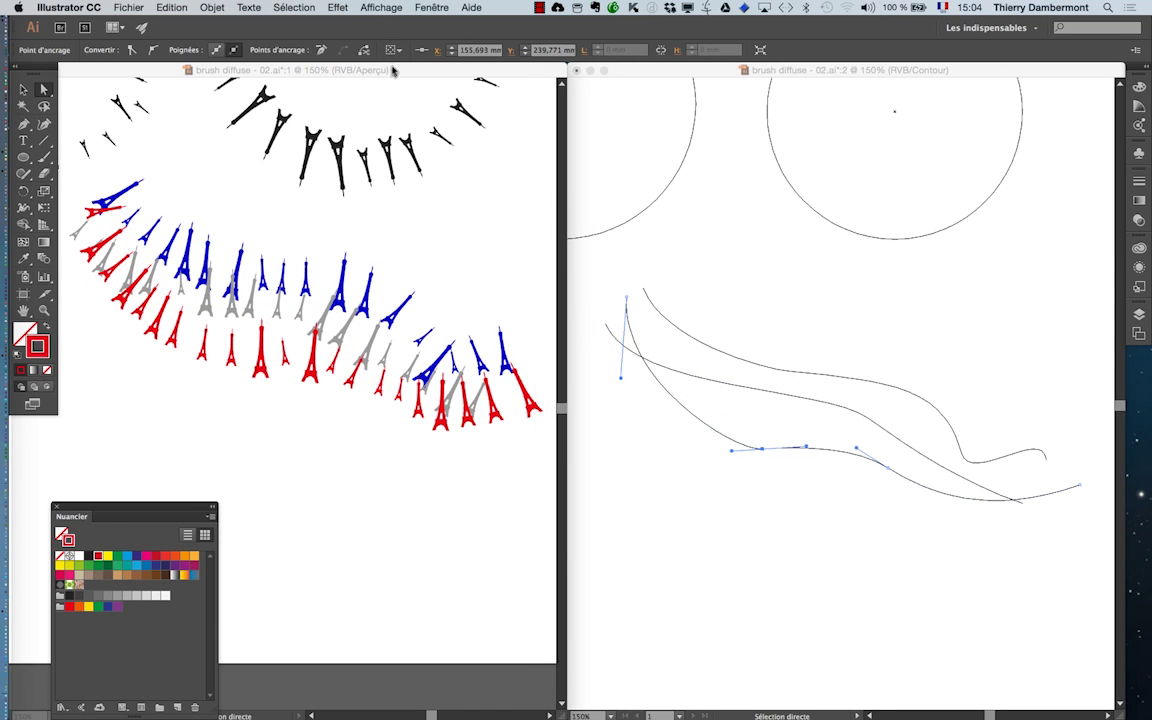
click(381, 8)
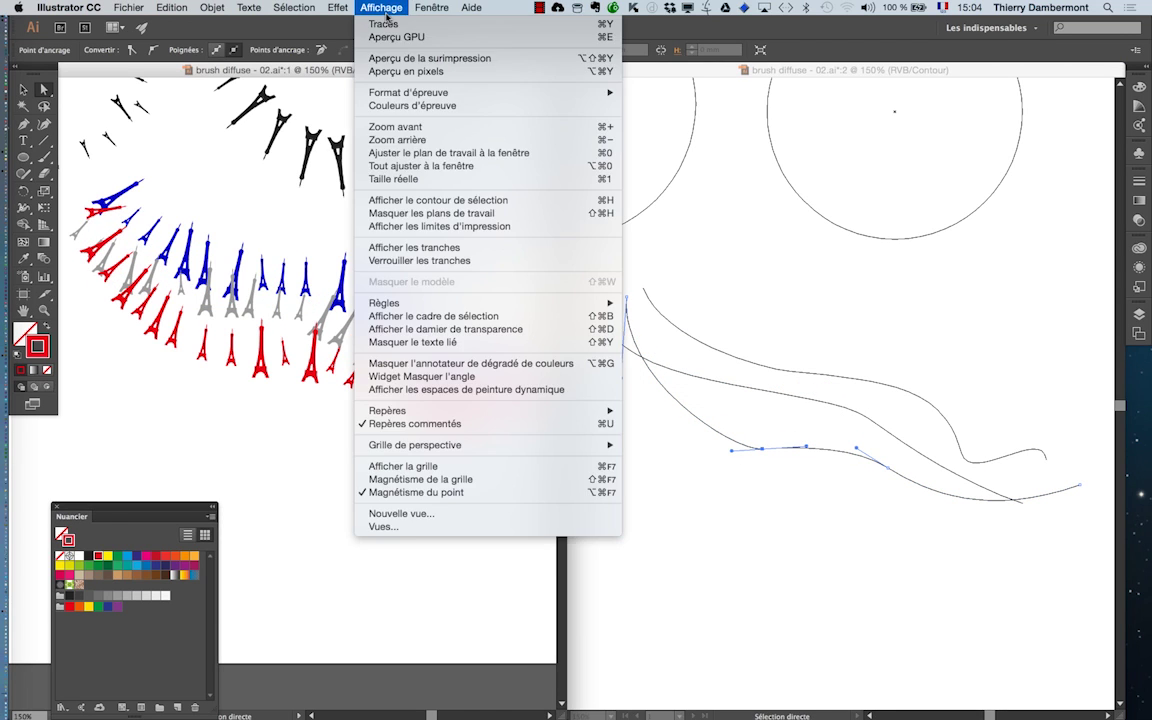
Step: Show selection outlines again and raise the grey-tower path's end so its trail climbs upward
click(432, 201)
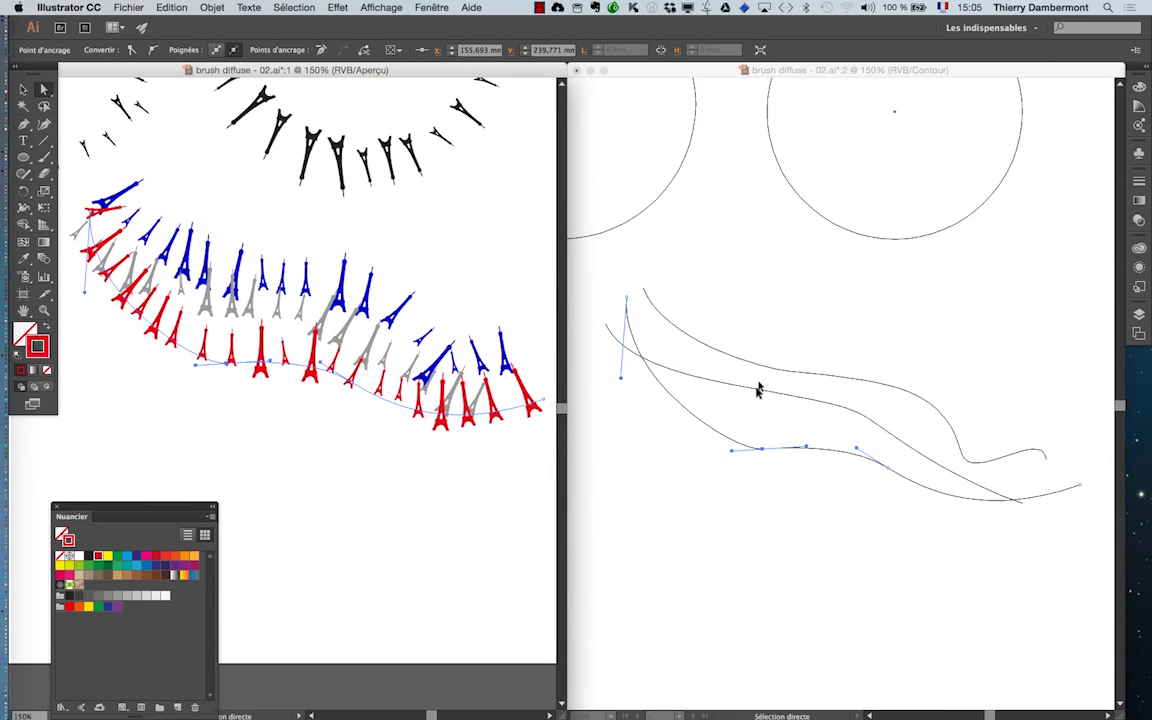
click(757, 391)
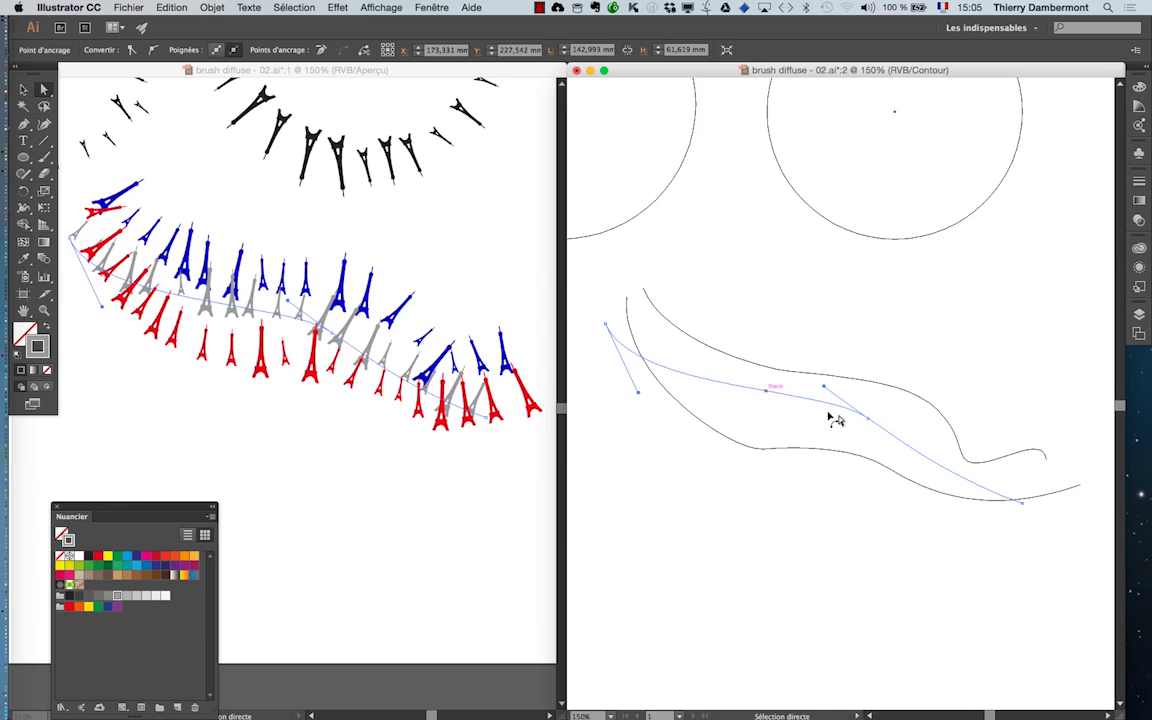
drag(772, 398, 715, 396)
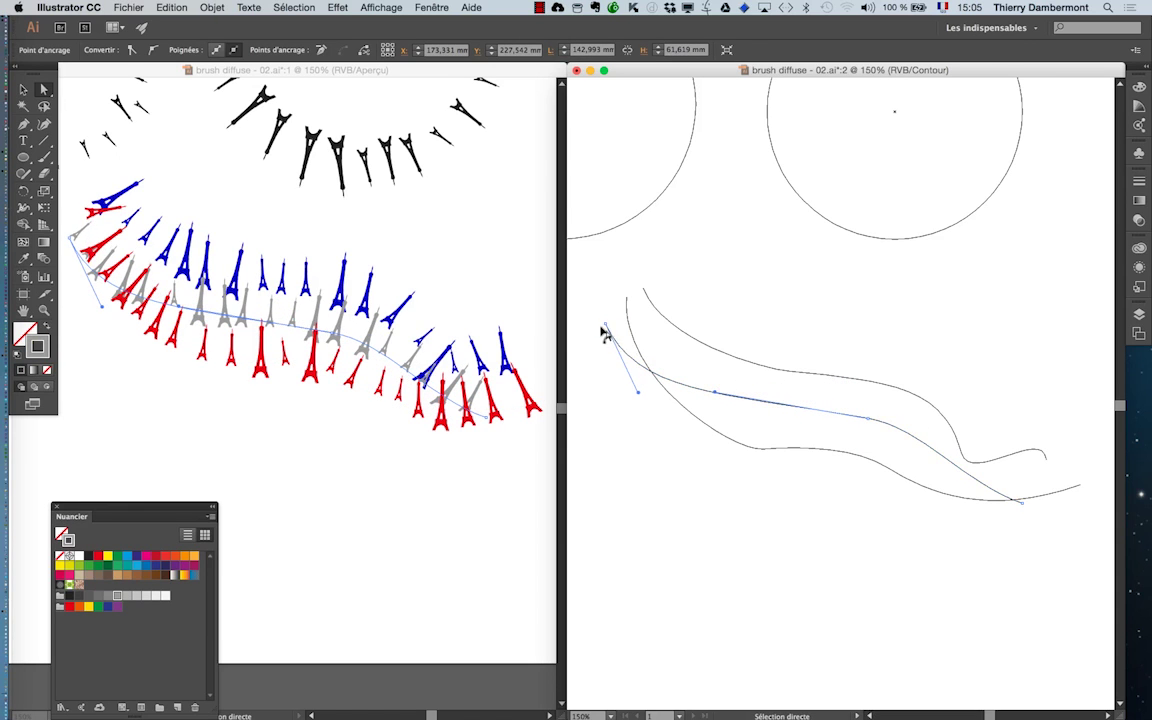
drag(606, 326, 722, 218)
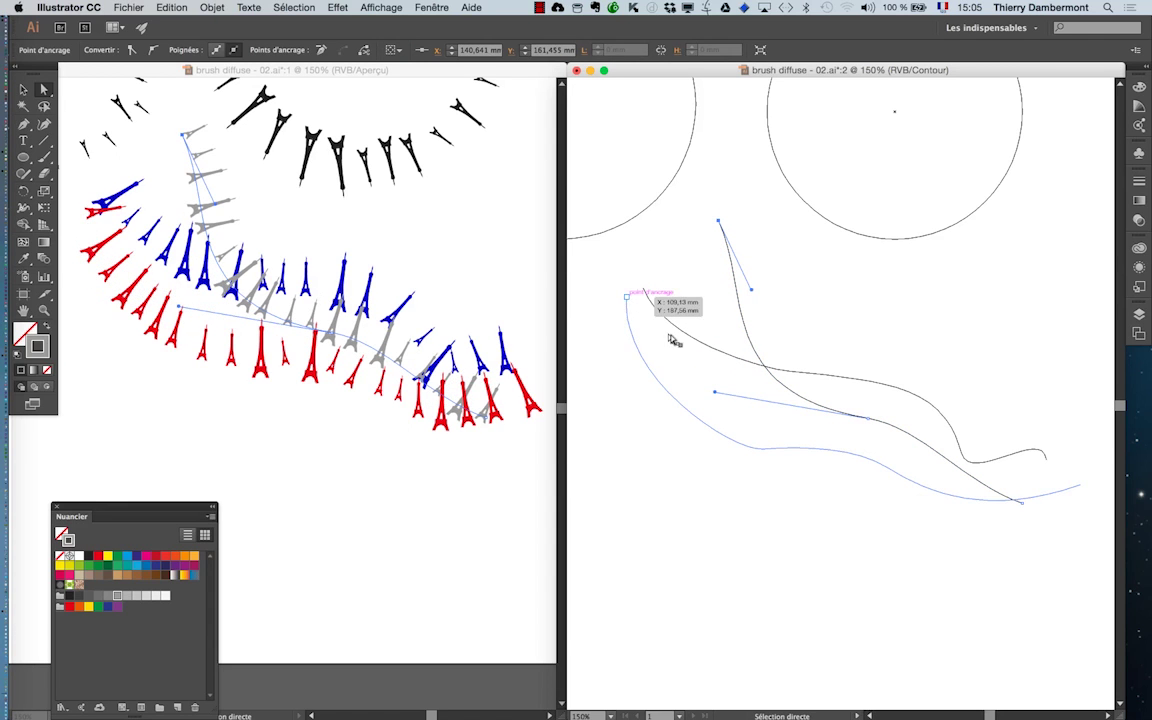
Step: Hook the blue path's start toward the left circle and pull the other curve's end down
scroll(670, 336, down, 1)
scroll(670, 341, down, 1)
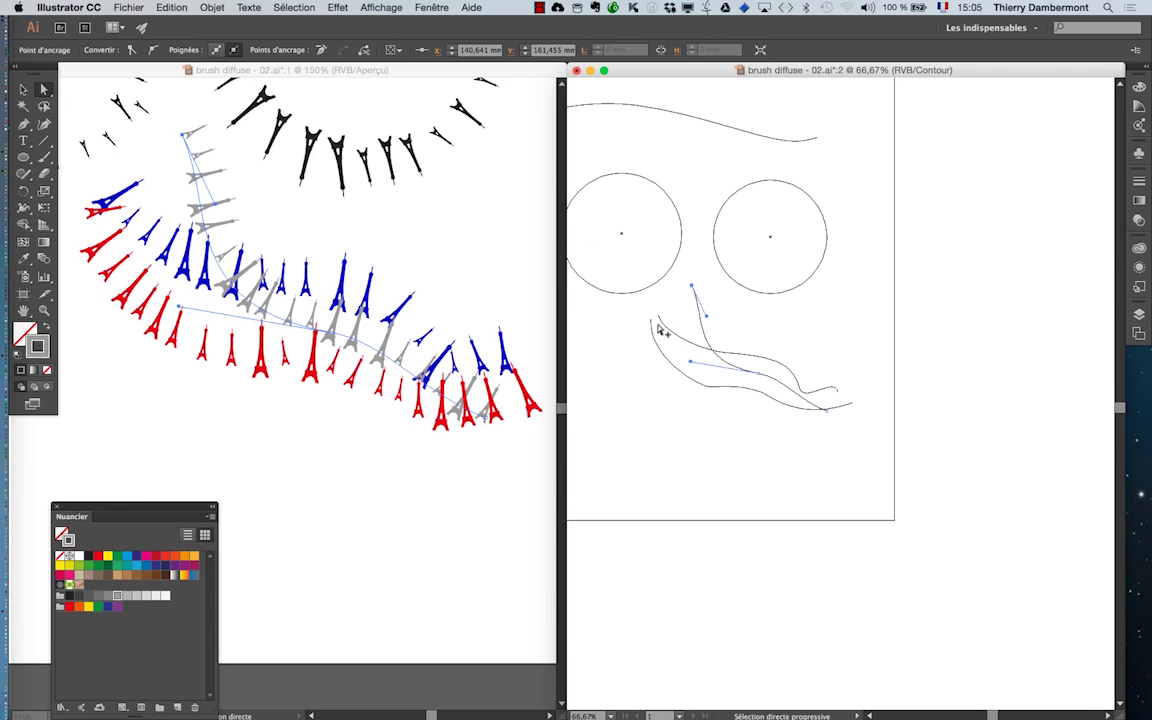
drag(634, 327, 590, 345)
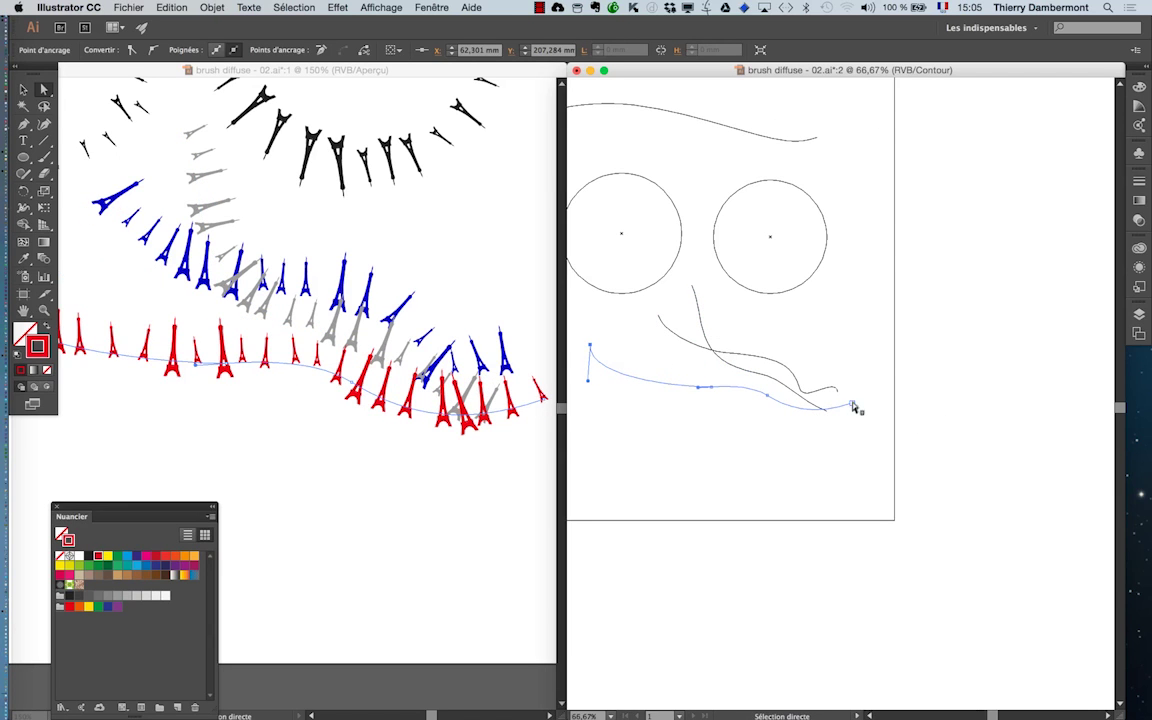
drag(853, 409, 855, 312)
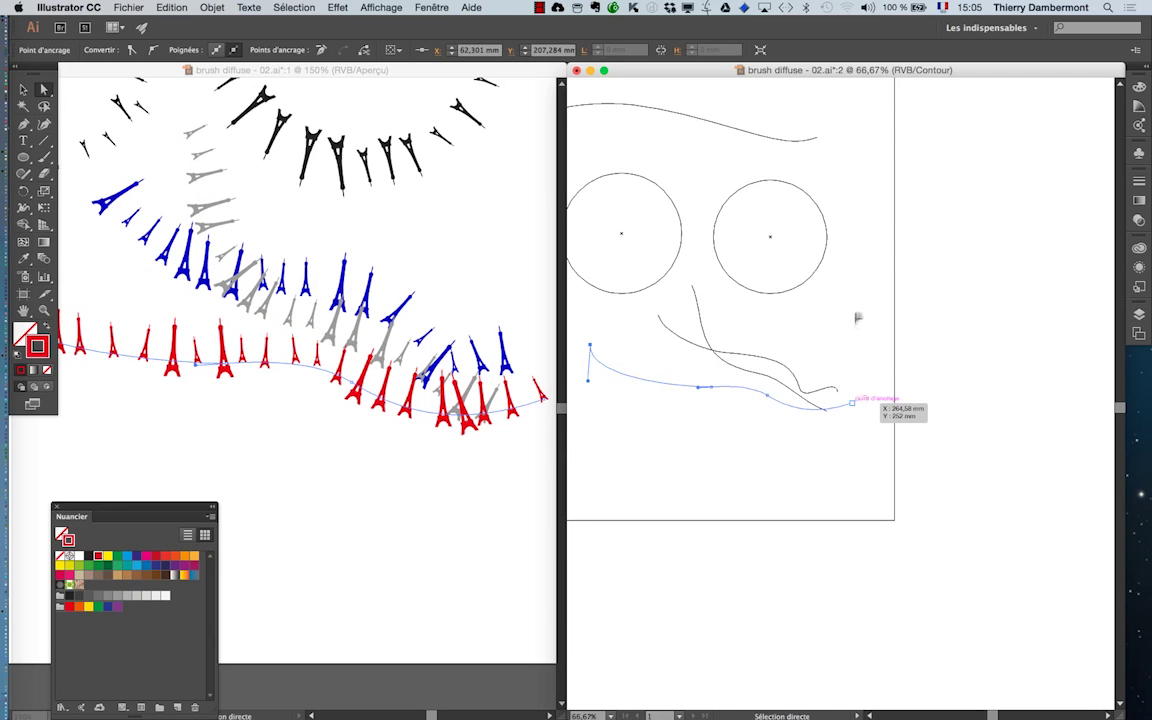
click(837, 392)
drag(838, 391, 855, 489)
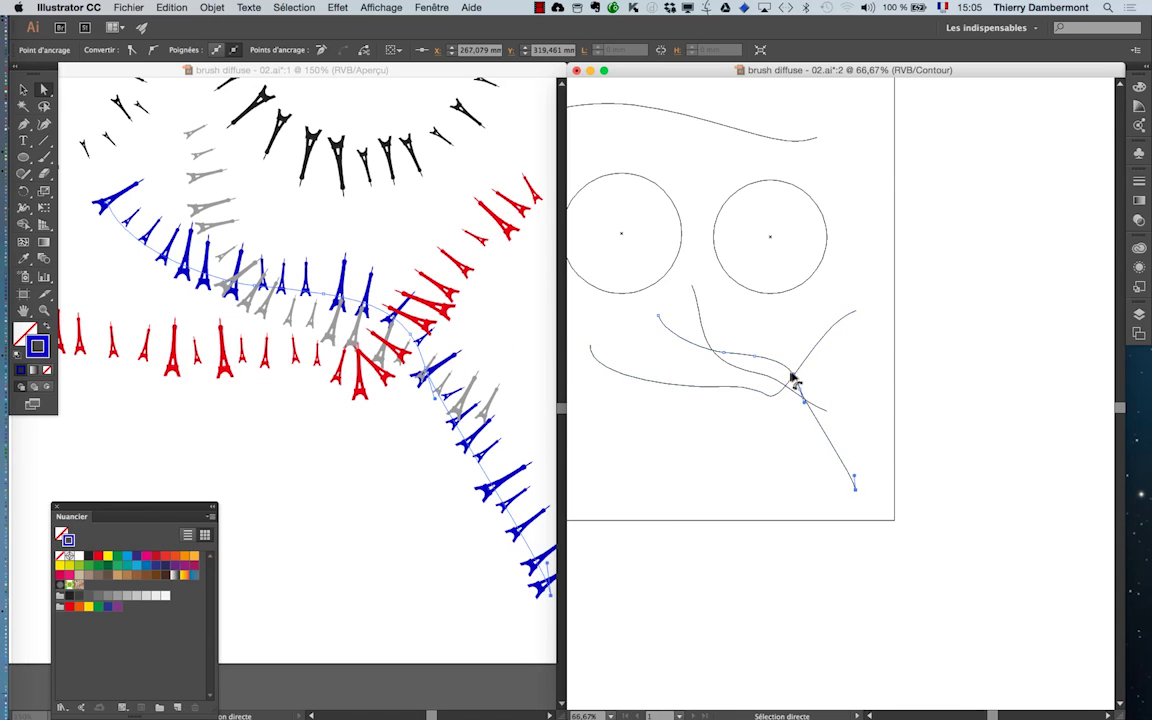
Step: Move the curve's middle point down-left and fit the whole artboard with Ctrl+0
click(756, 357)
mouse_move(757, 360)
mouse_down()
mouse_move(700, 378)
mouse_move(661, 360)
mouse_move(672, 286)
mouse_up()
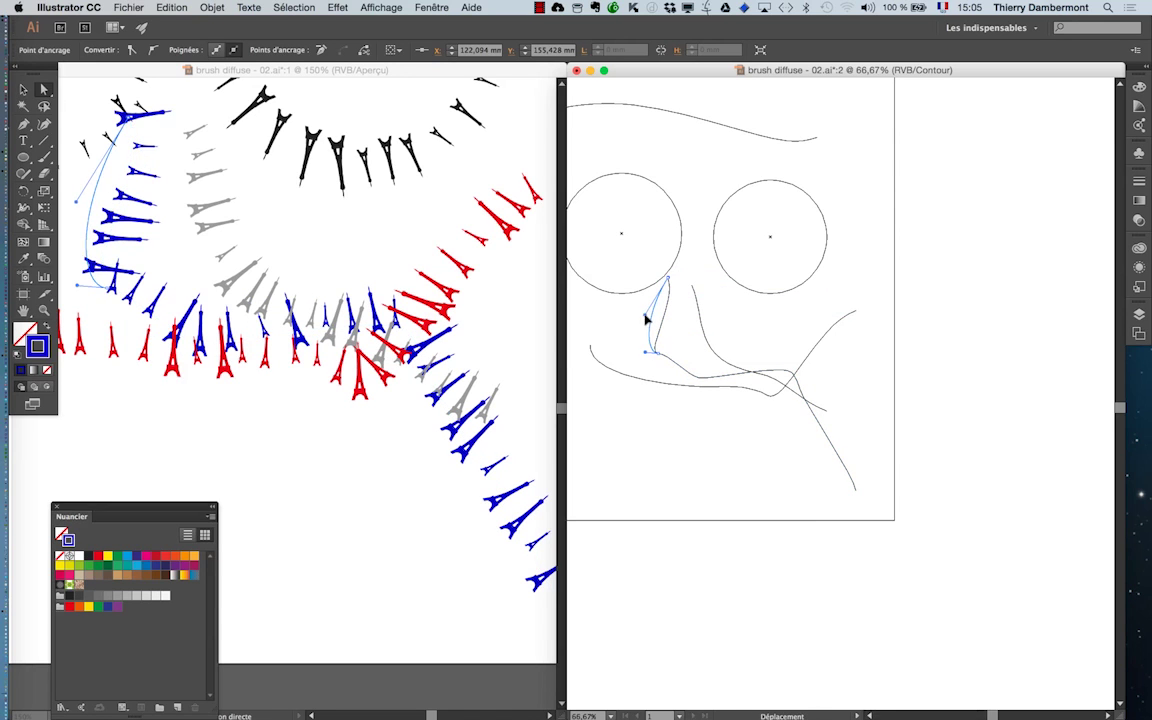
key(ctrl+0)
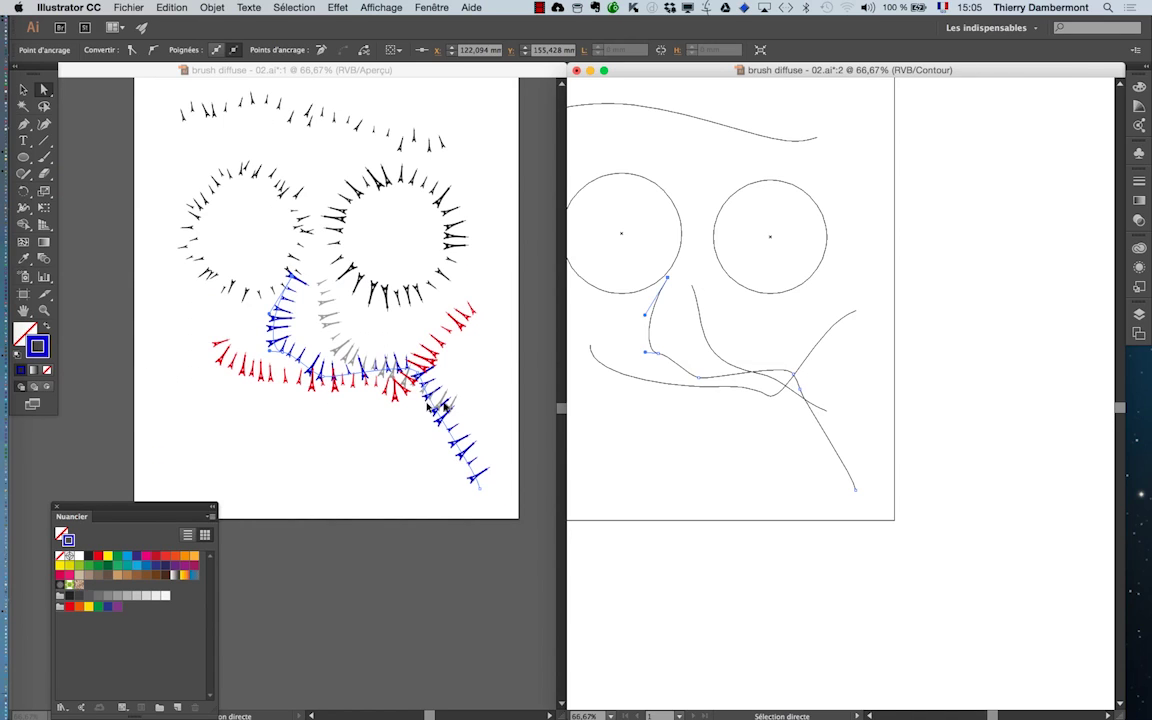
Step: Delete both eye circles and the top wavy path
drag(615, 158, 765, 227)
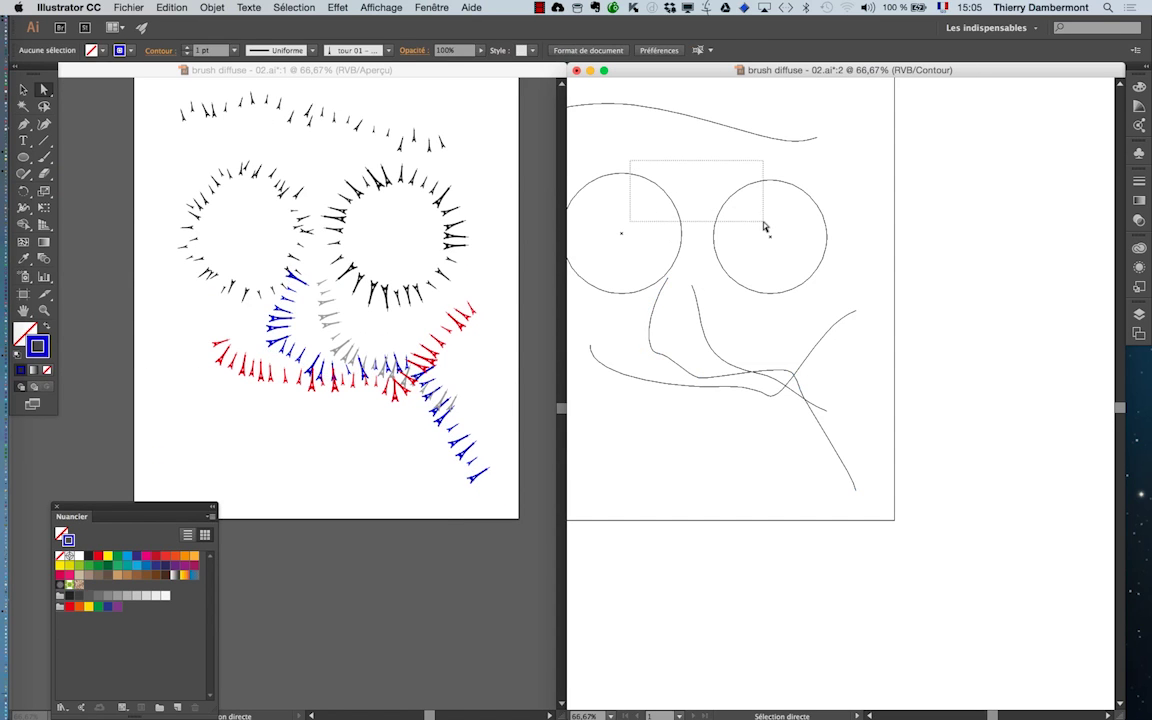
key(Delete)
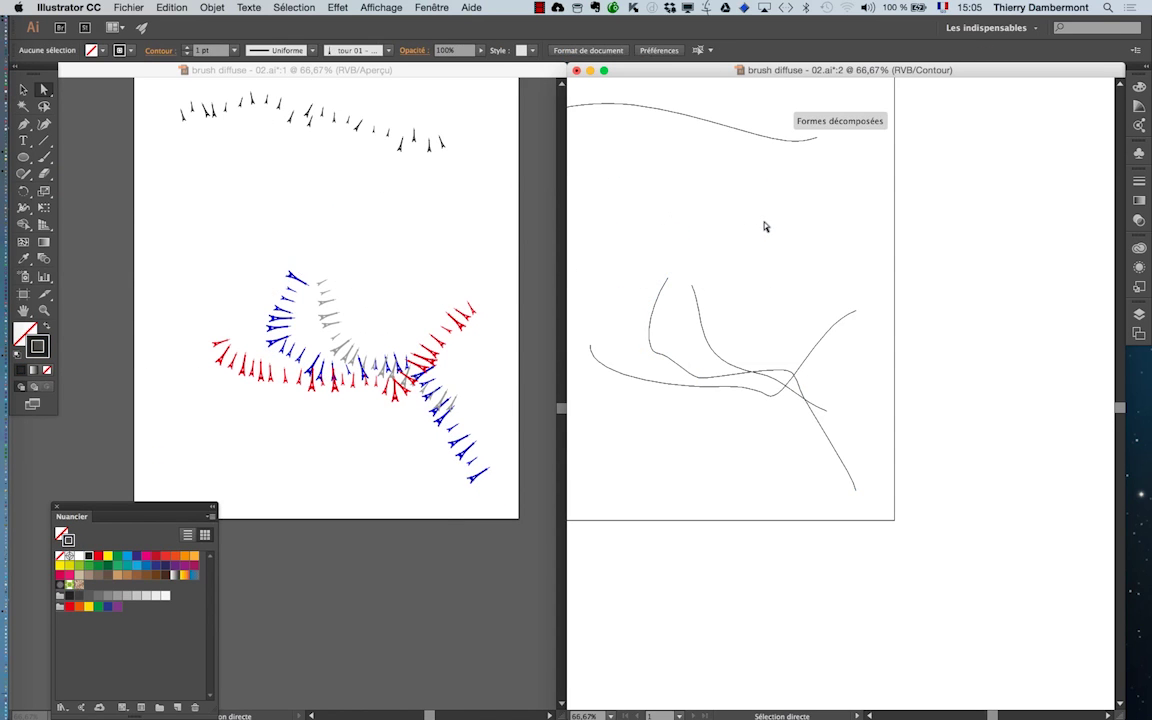
click(681, 102)
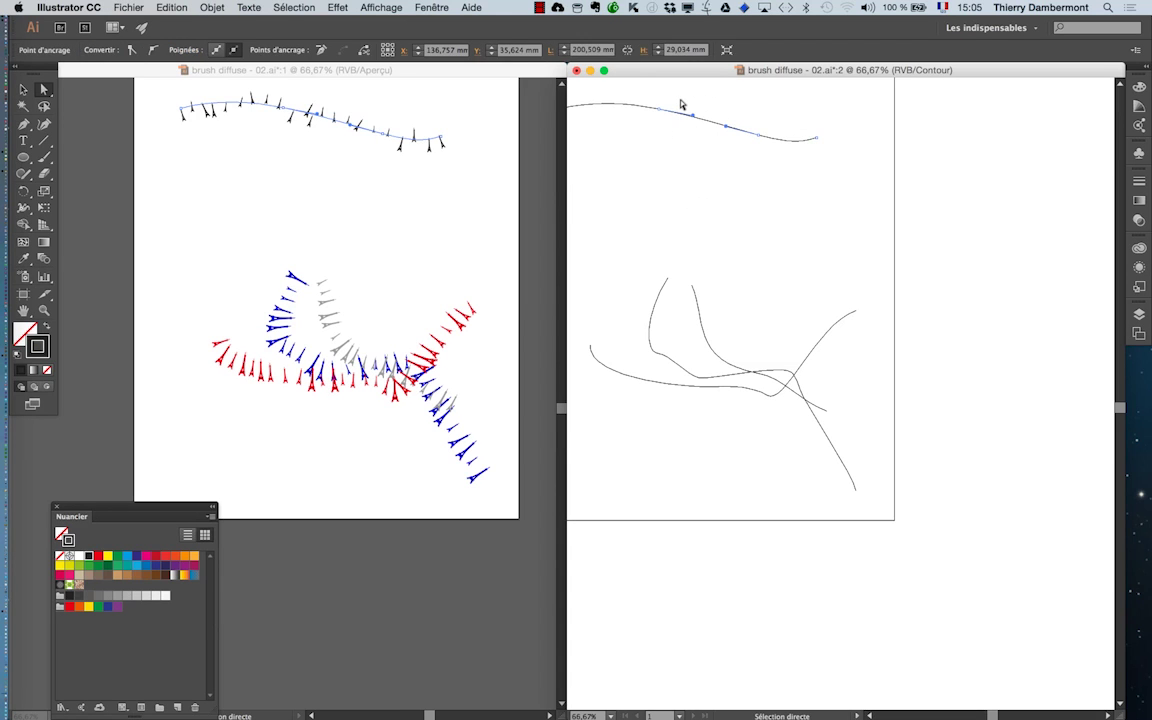
key(Delete)
key(Delete)
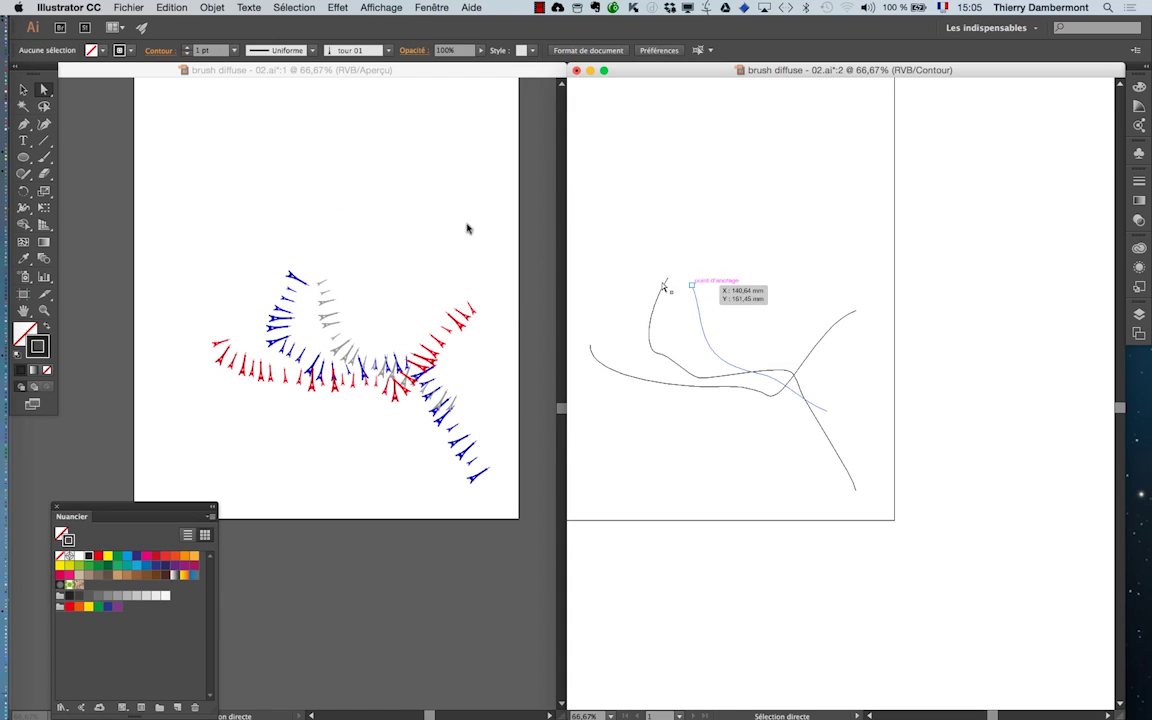
click(667, 278)
click(22, 90)
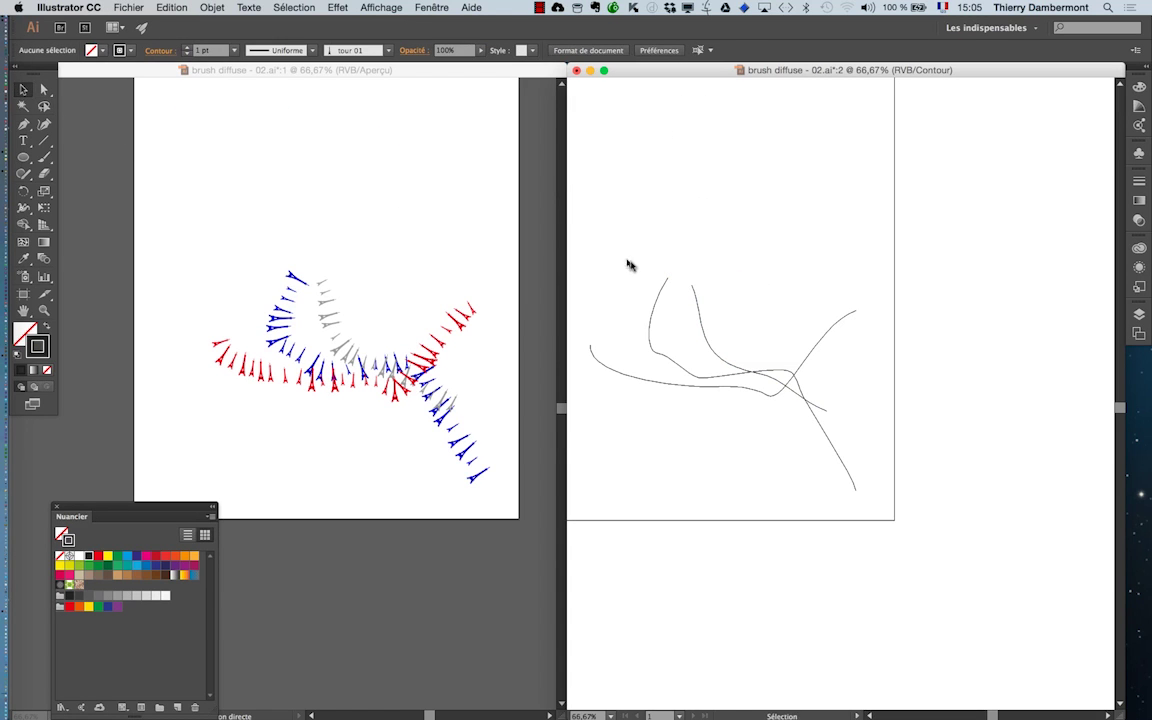
Step: Move the middle, lower and red-tower curves up toward the top of the page
click(700, 315)
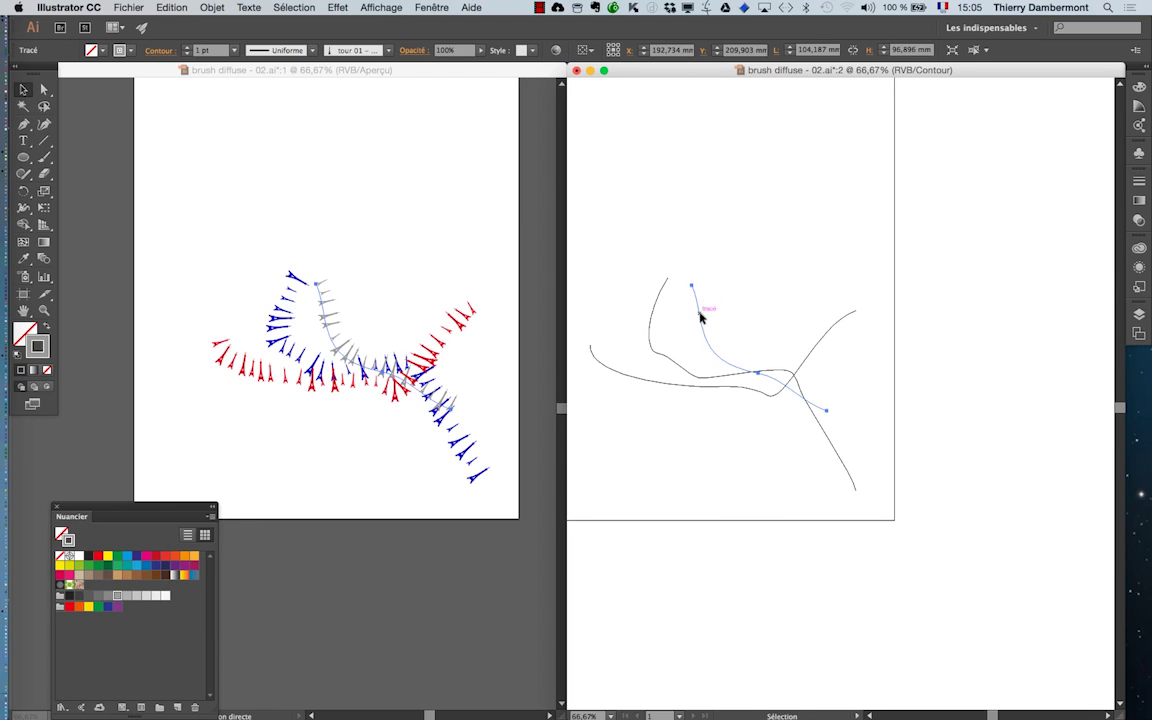
drag(700, 318, 643, 159)
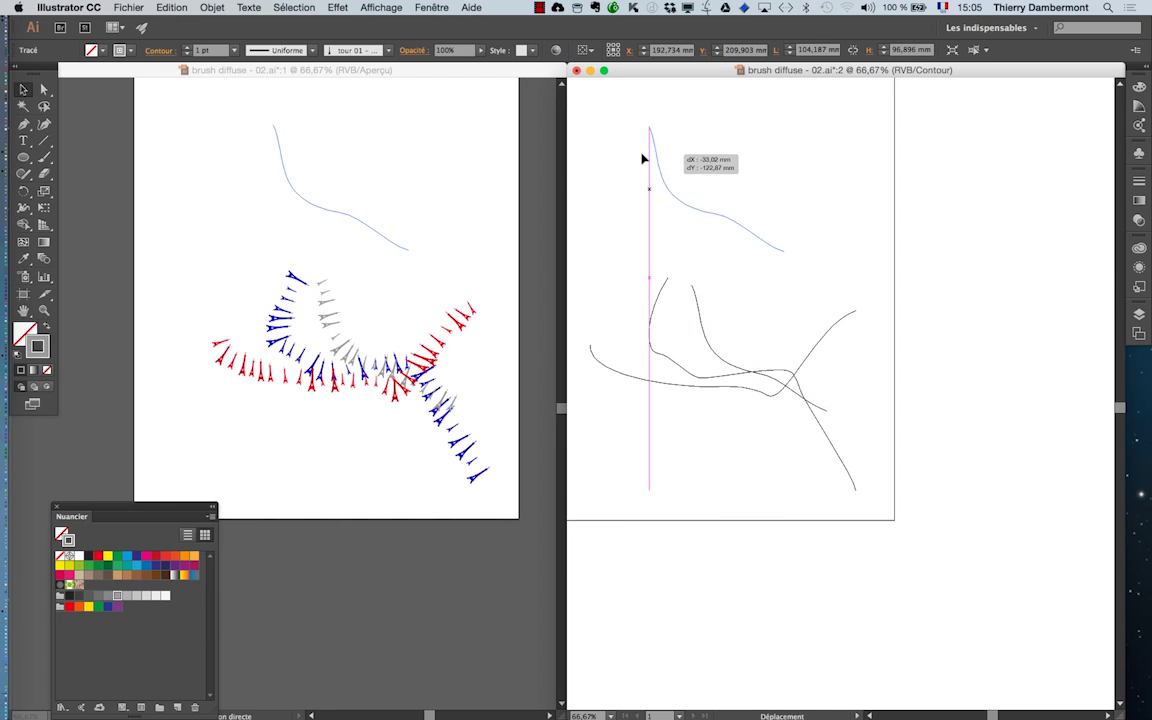
click(740, 375)
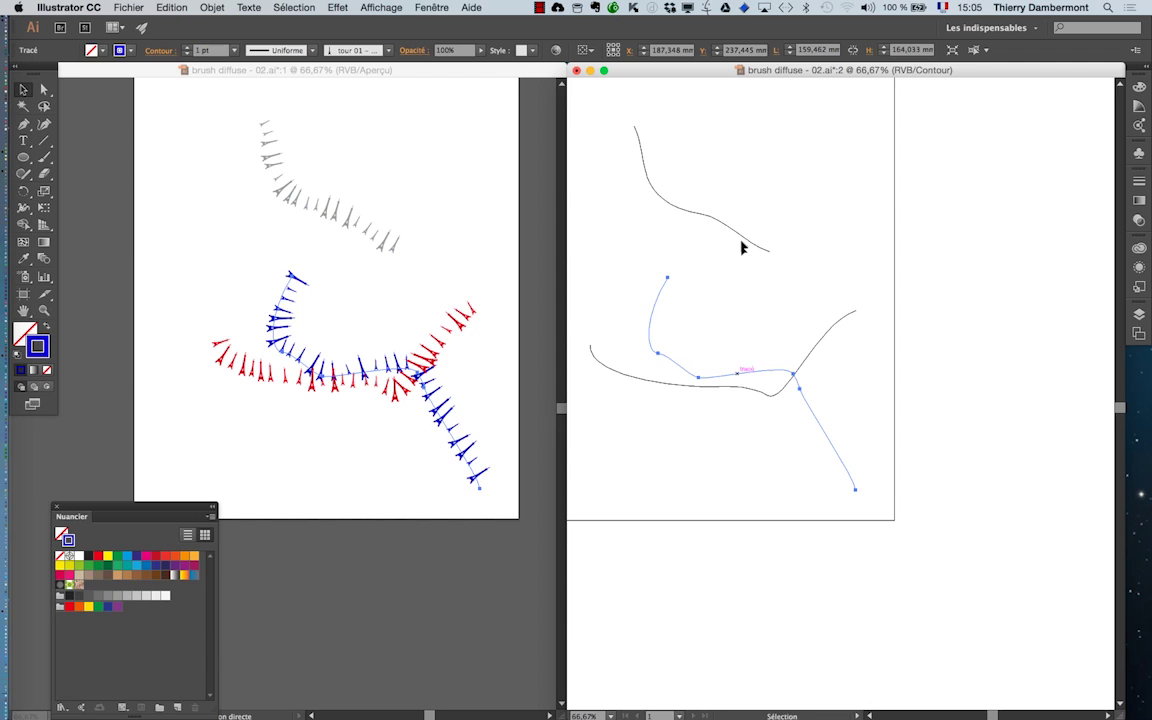
drag(742, 372, 746, 241)
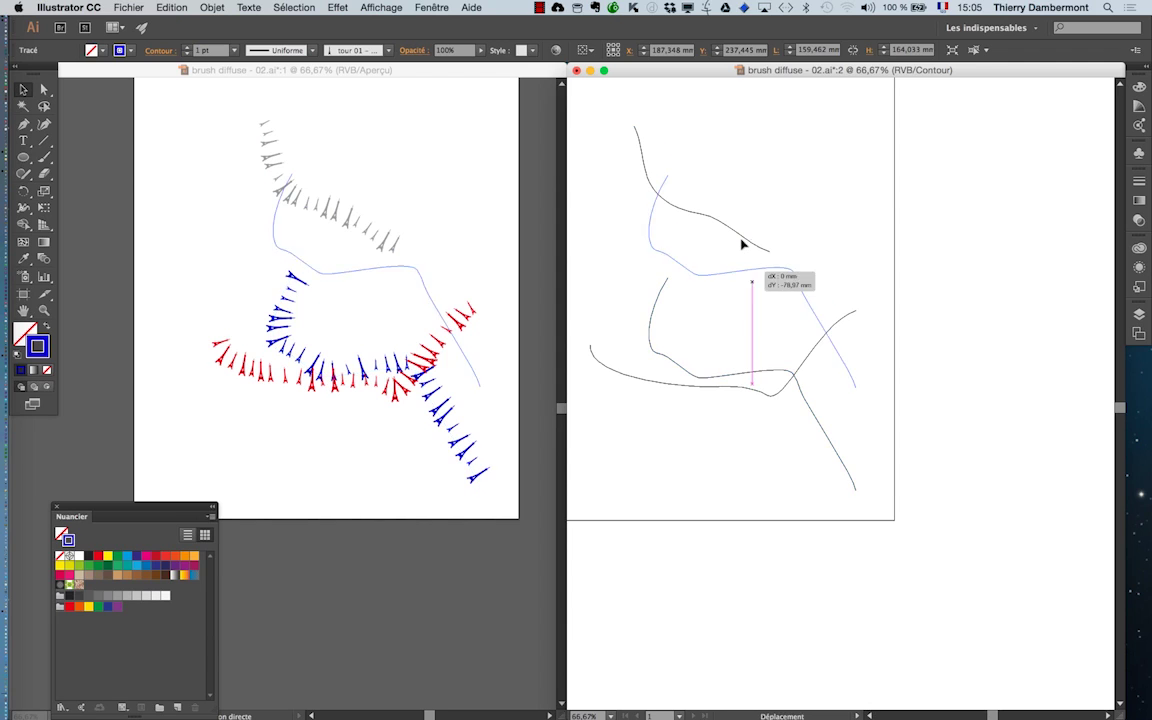
click(731, 390)
drag(731, 388, 753, 260)
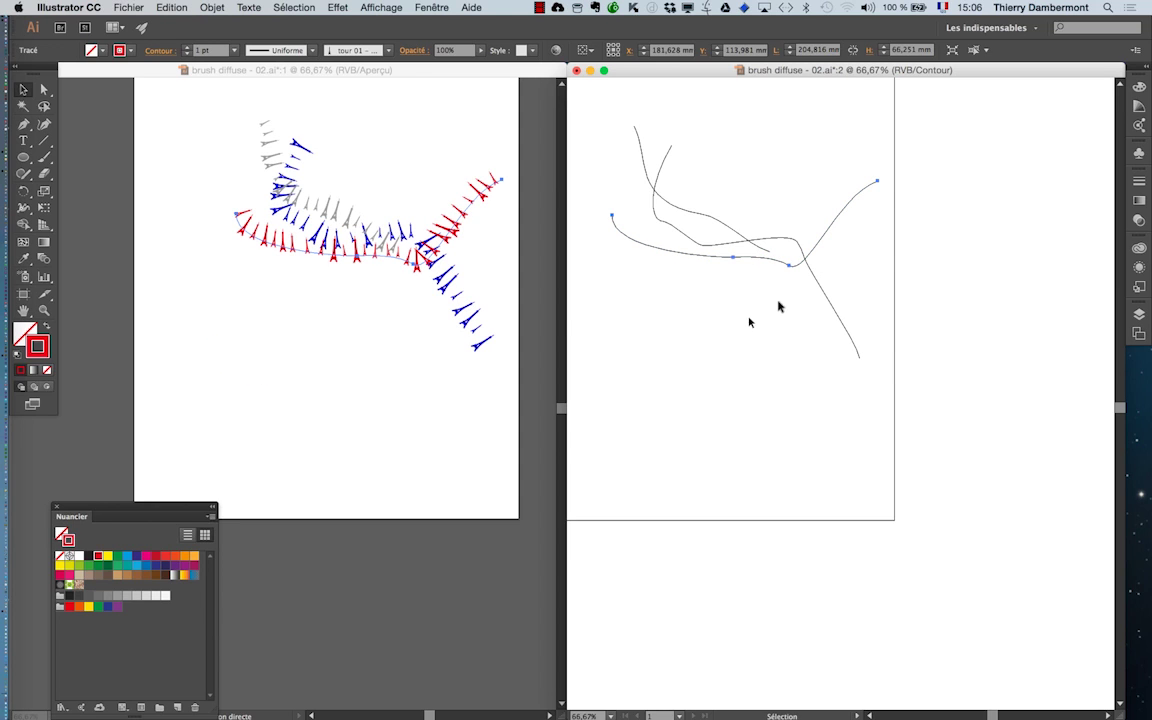
Step: Reshape the curves into S-waves by dragging their end, start and top anchor points
key(a)
drag(760, 307, 571, 147)
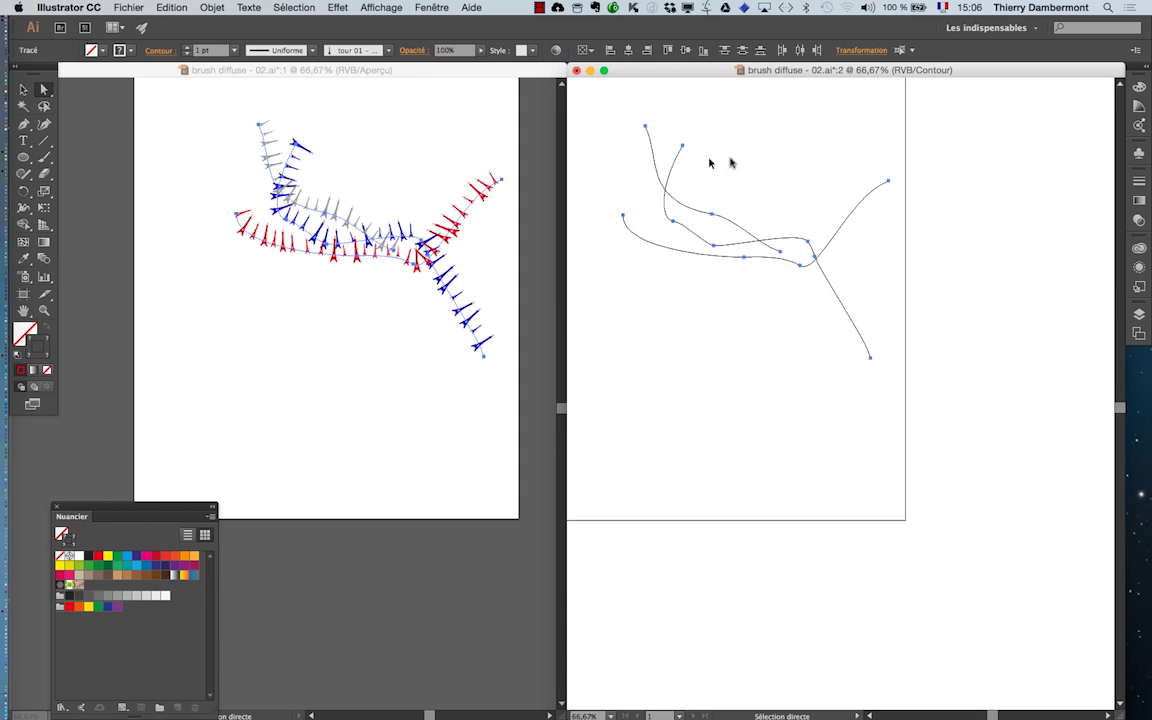
click(886, 220)
mouse_move(888, 182)
mouse_down()
mouse_move(864, 376)
mouse_move(858, 287)
mouse_up()
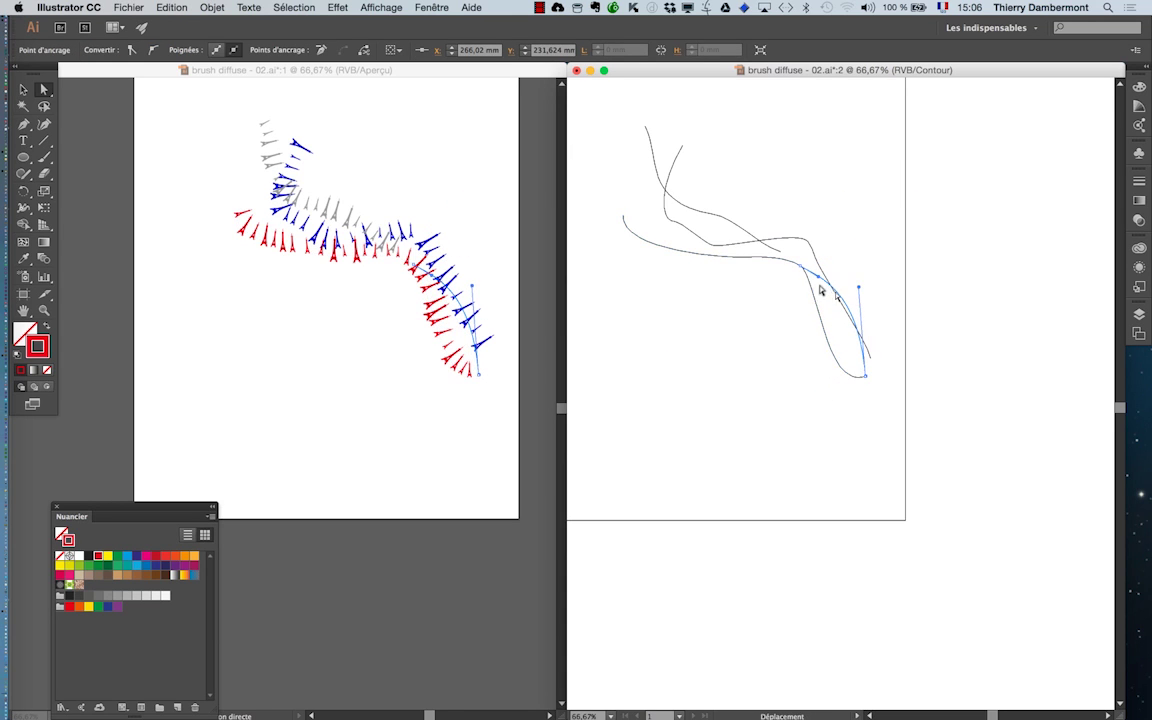
drag(706, 241, 708, 242)
mouse_move(622, 220)
mouse_down()
mouse_move(622, 130)
mouse_move(597, 264)
mouse_up()
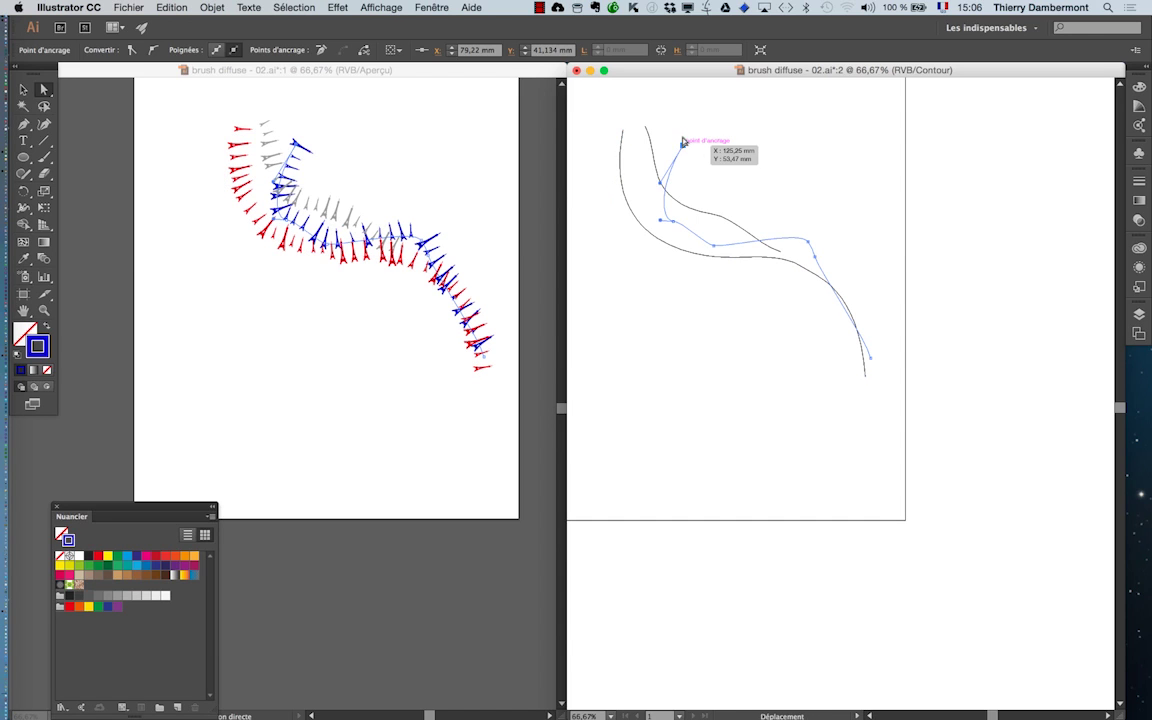
drag(684, 149, 676, 100)
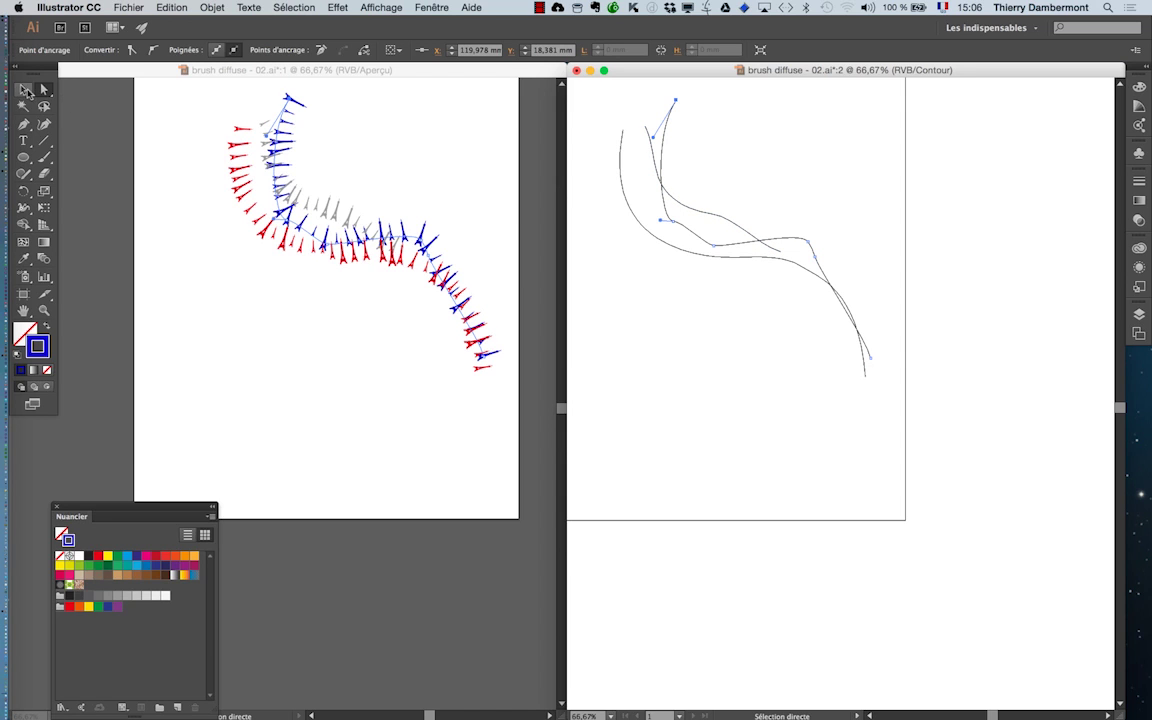
Step: Shift the blue-tower path down and left so it runs beneath the red trail
click(24, 90)
click(724, 245)
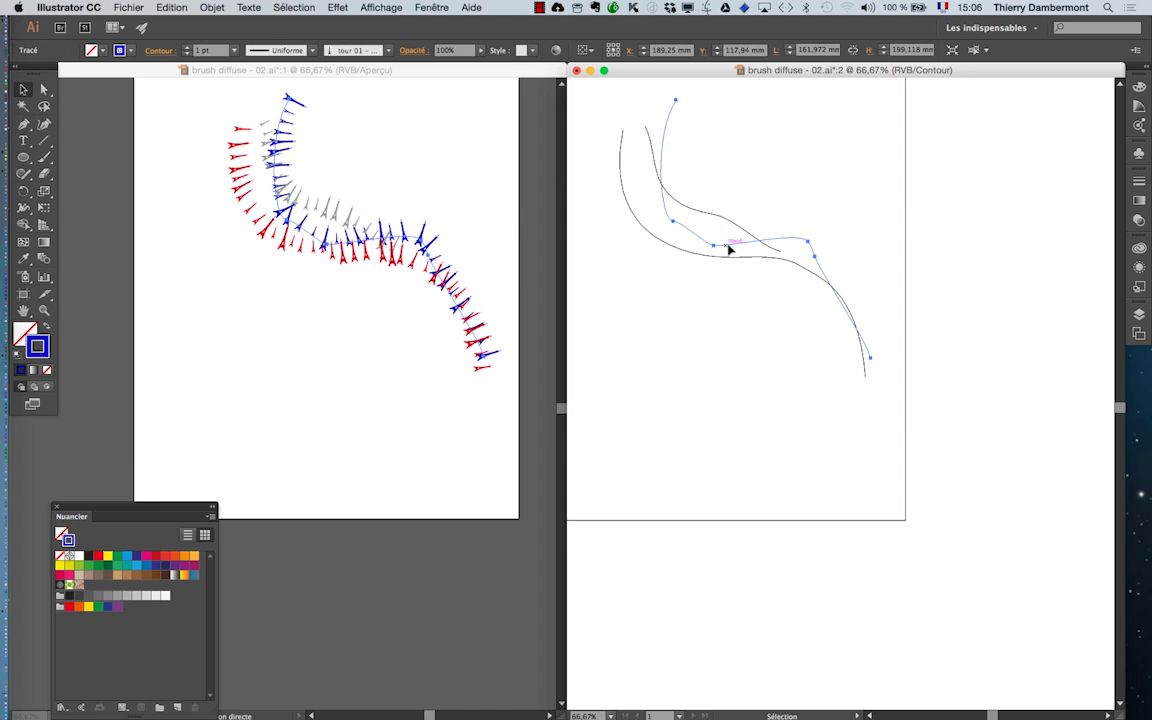
drag(705, 292, 670, 344)
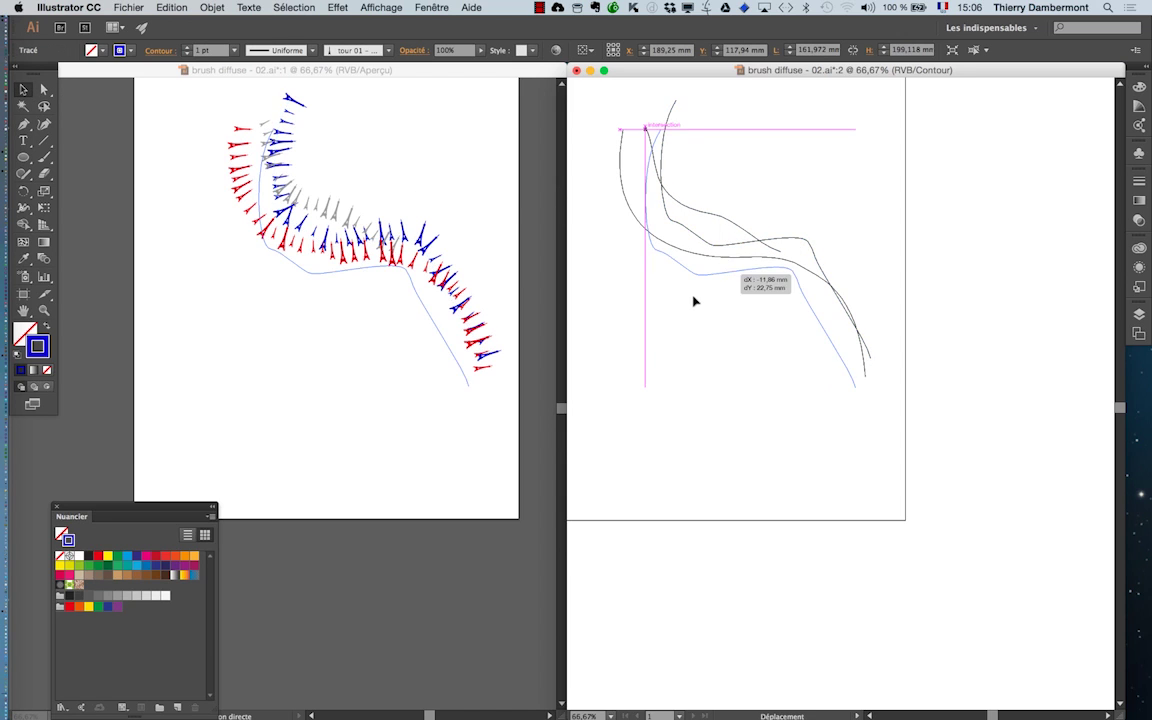
click(726, 417)
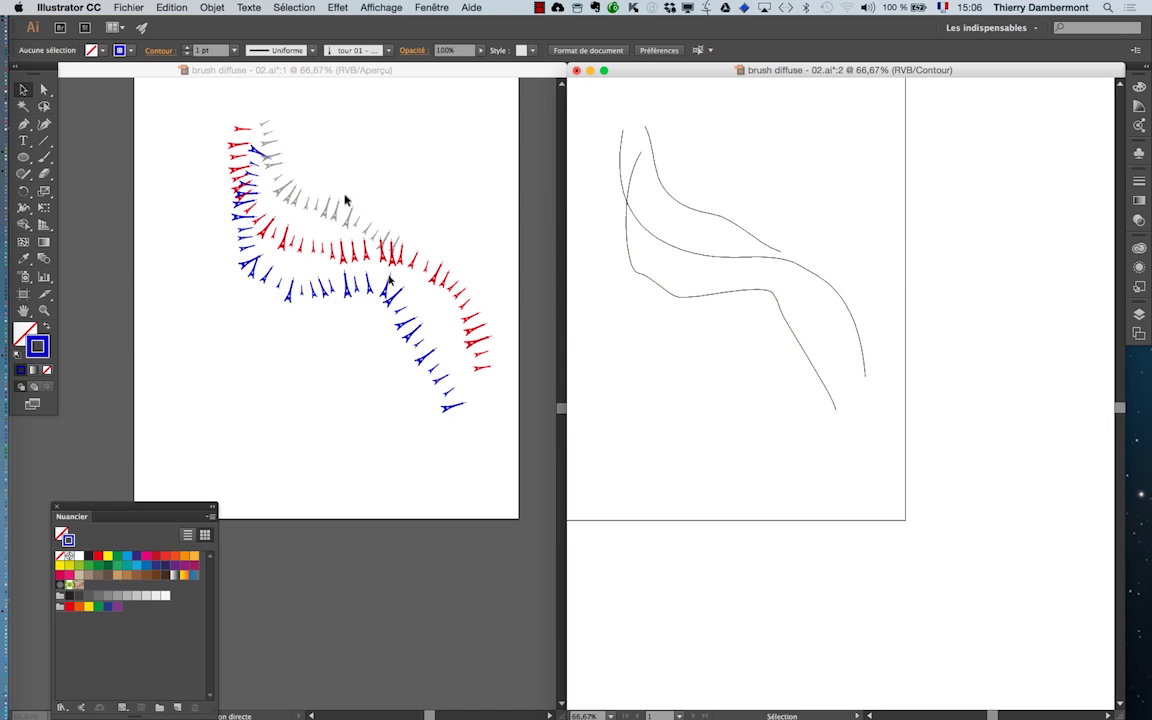
click(436, 7)
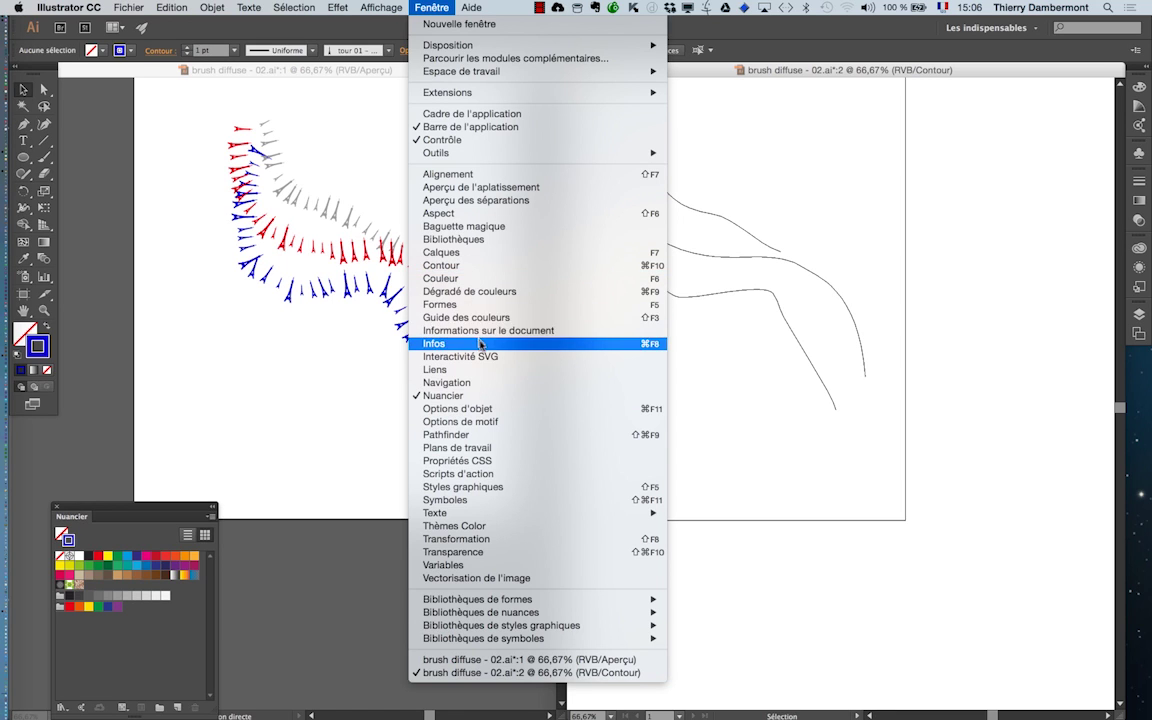
Step: Set the tower scatter brush to size 81–264% and spacing 94–233%, applying it to existing strokes
click(669, 344)
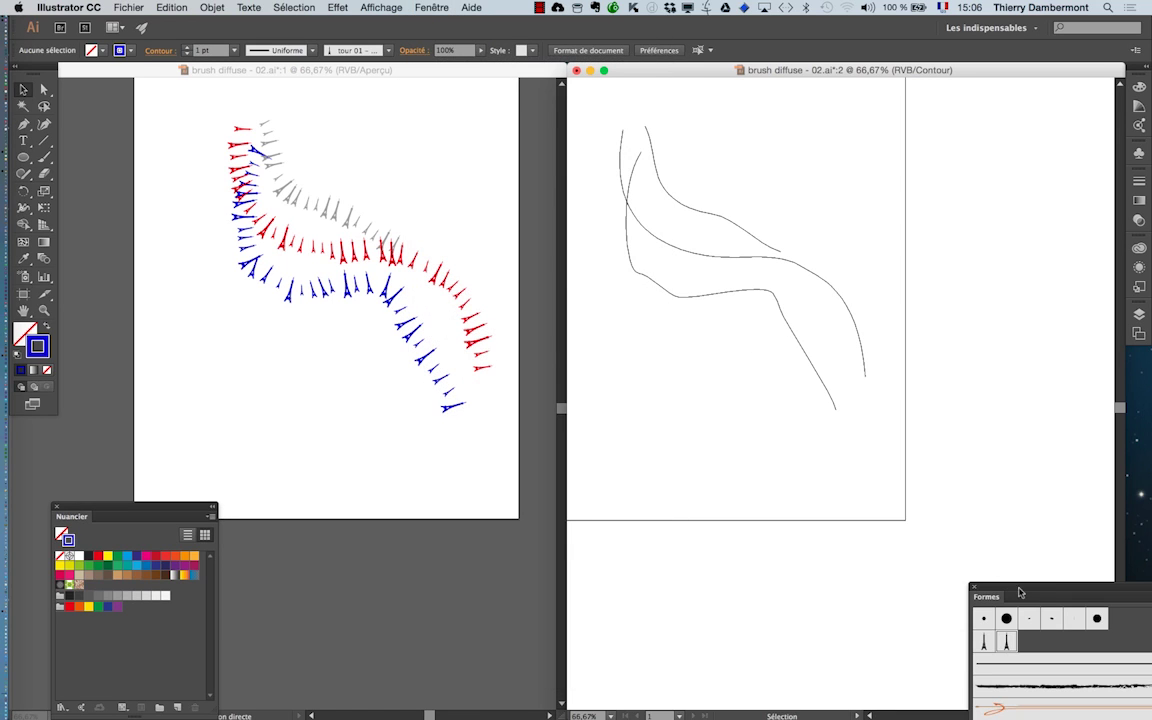
drag(1019, 593, 879, 131)
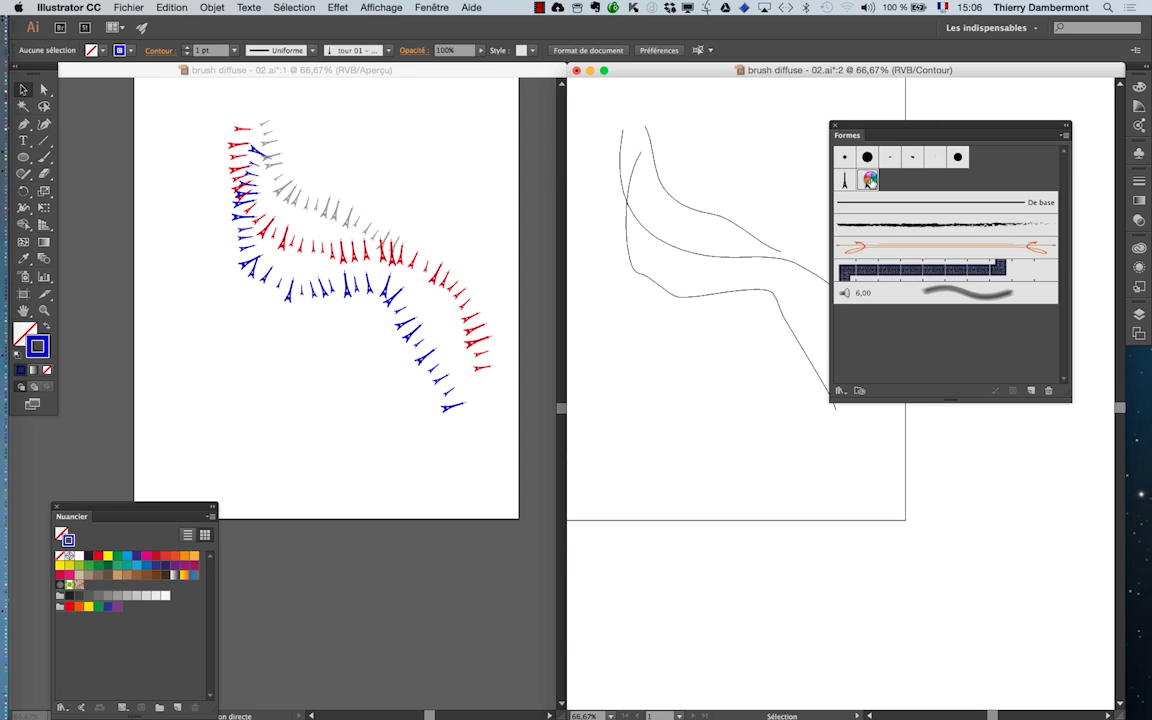
double_click(877, 250)
drag(805, 207, 822, 212)
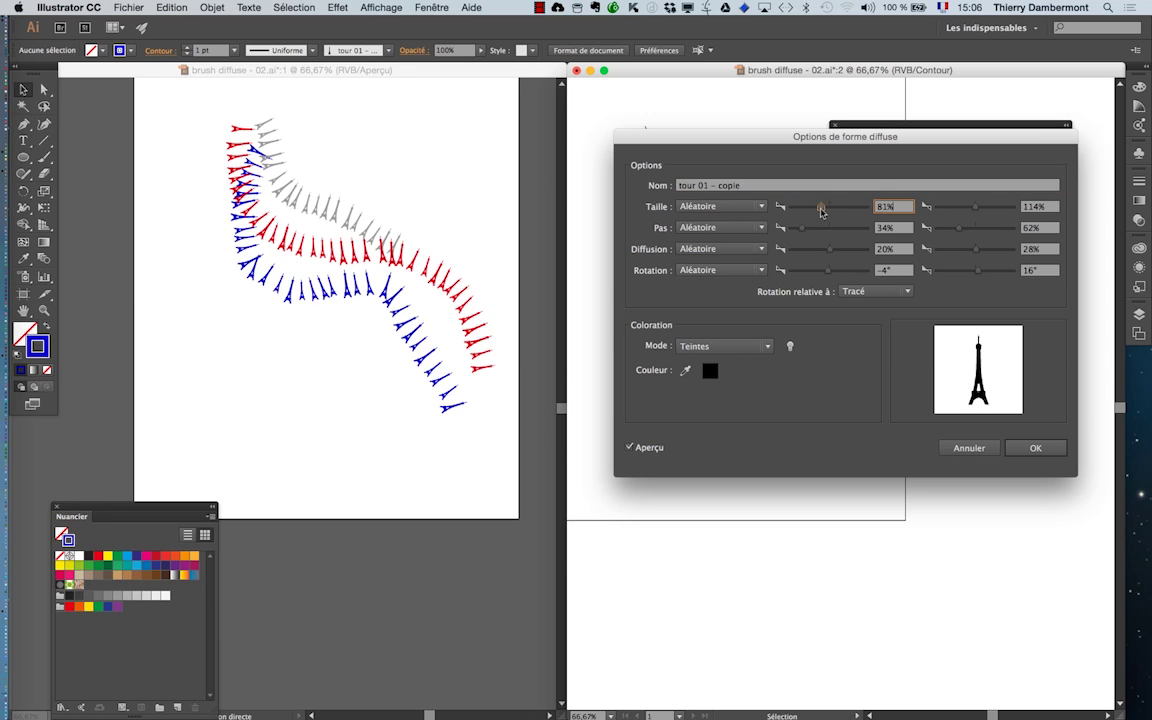
click(984, 210)
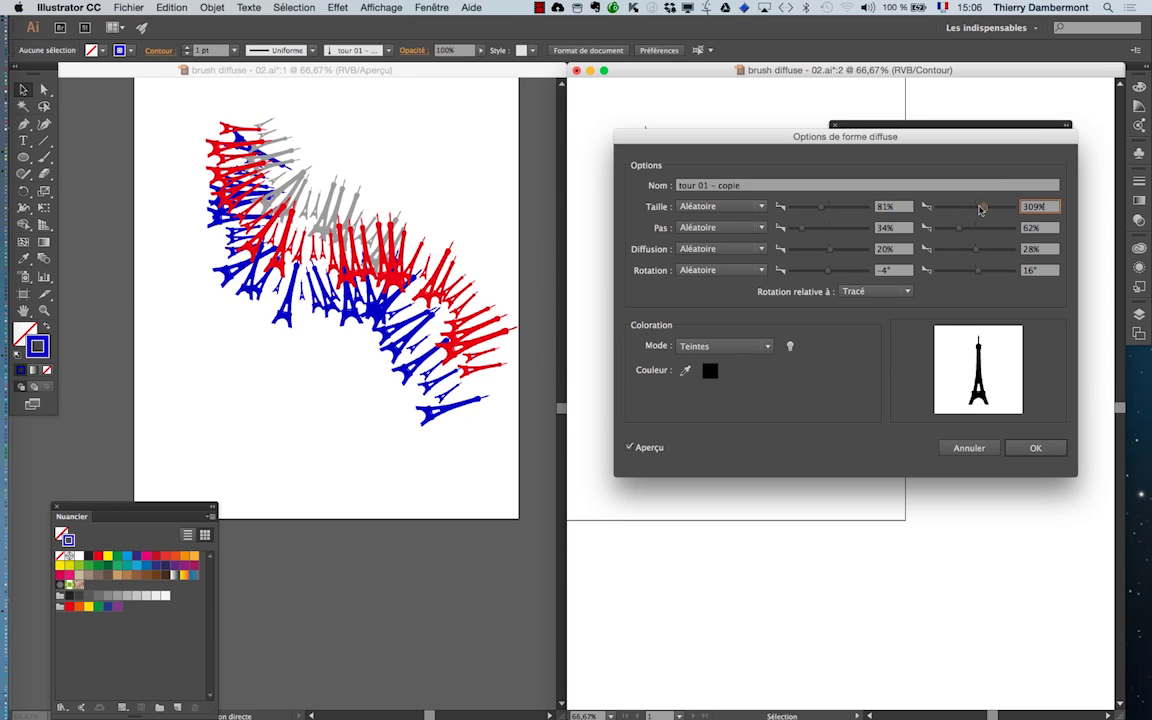
drag(981, 209, 980, 209)
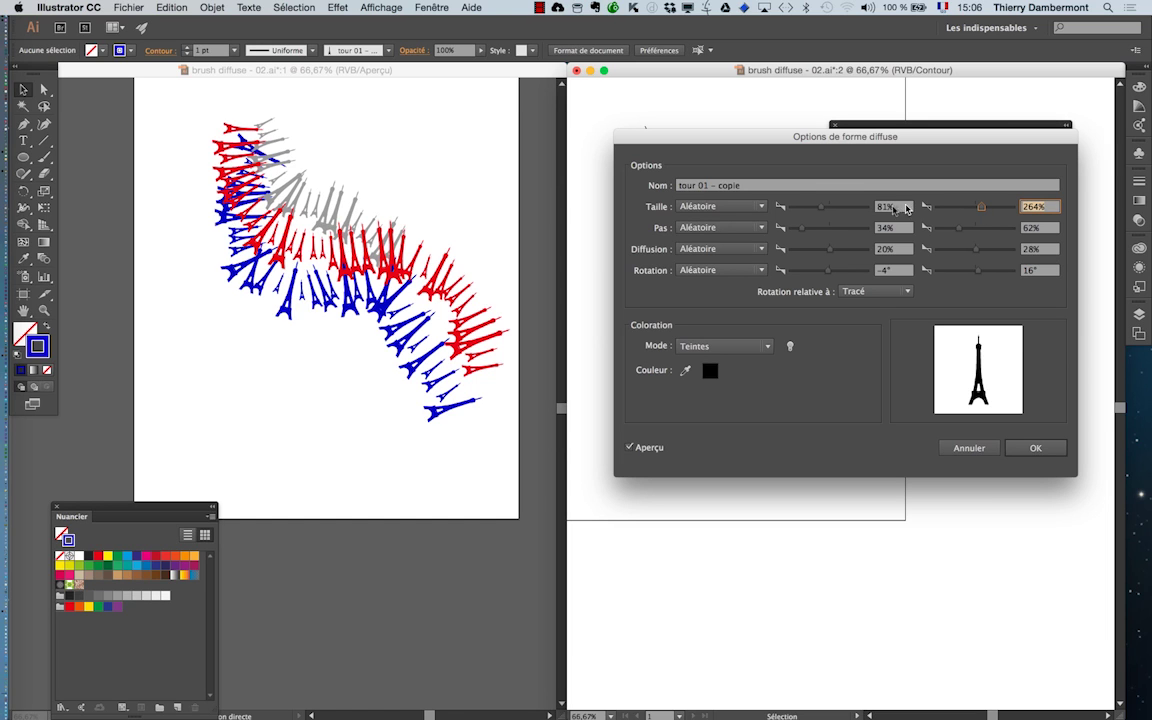
drag(805, 229, 826, 231)
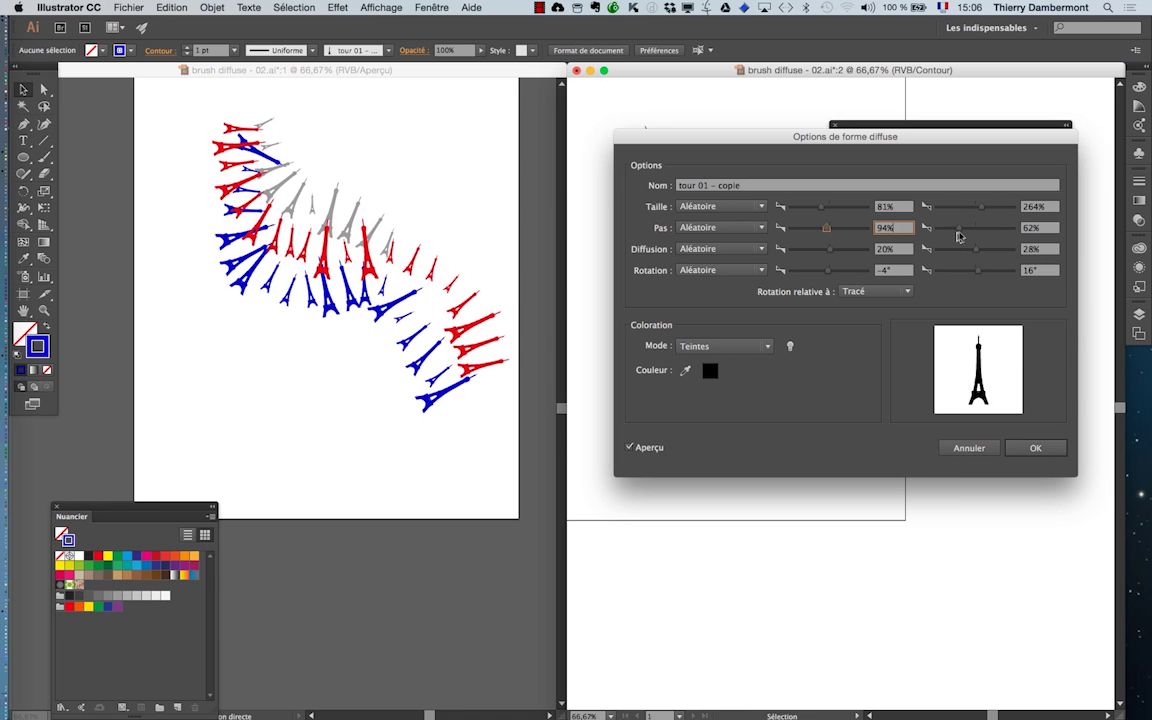
drag(957, 231, 979, 232)
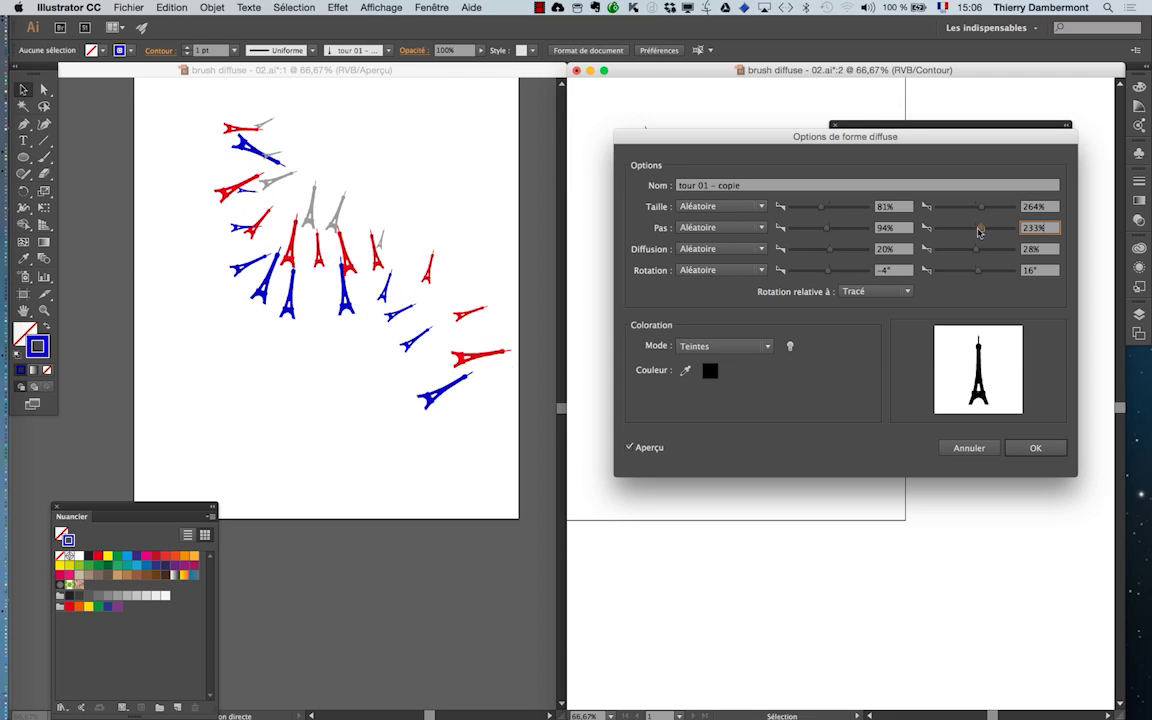
key(Return)
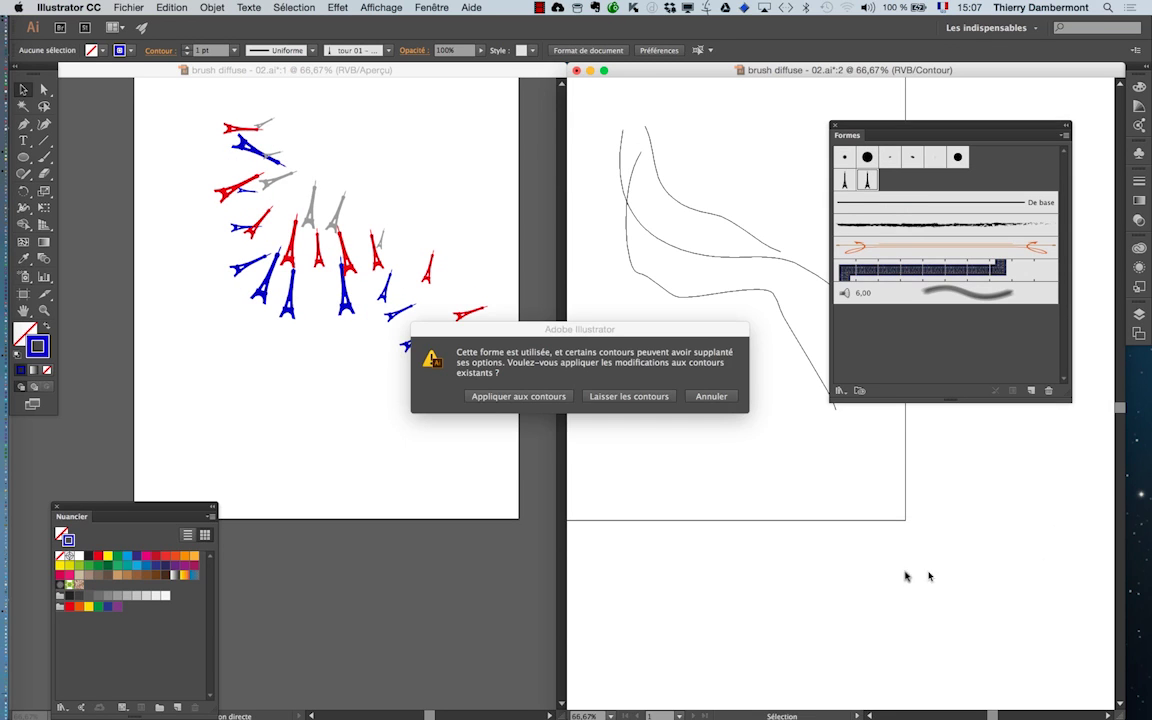
click(537, 398)
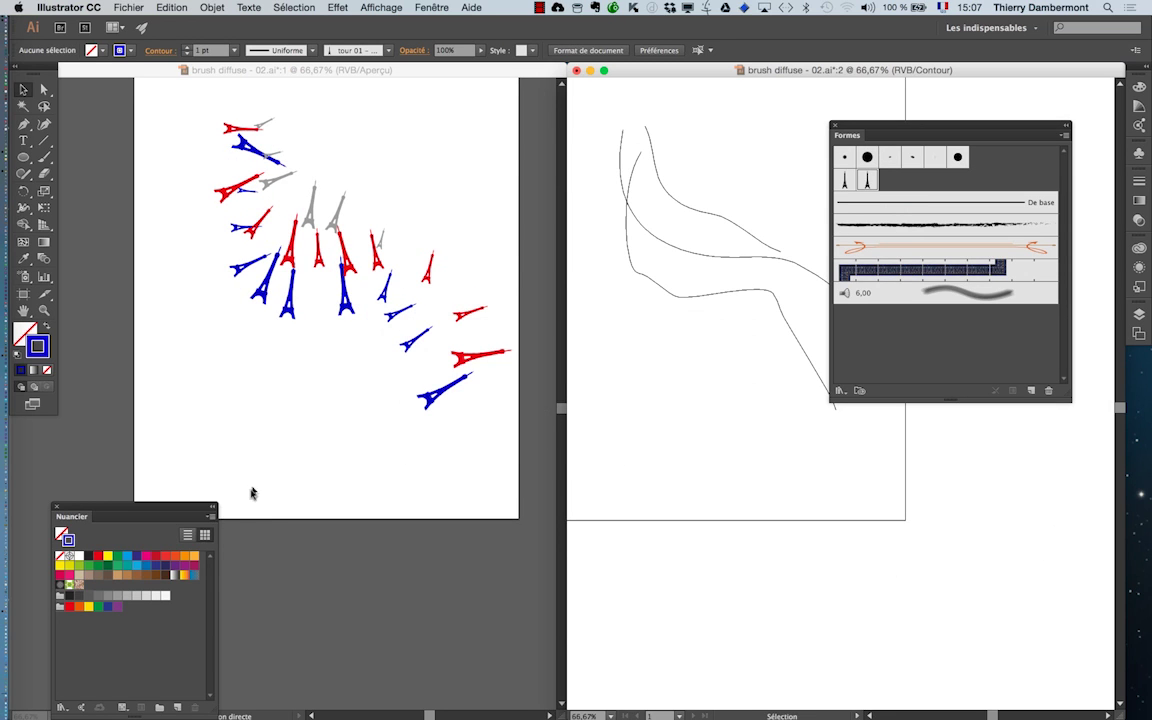